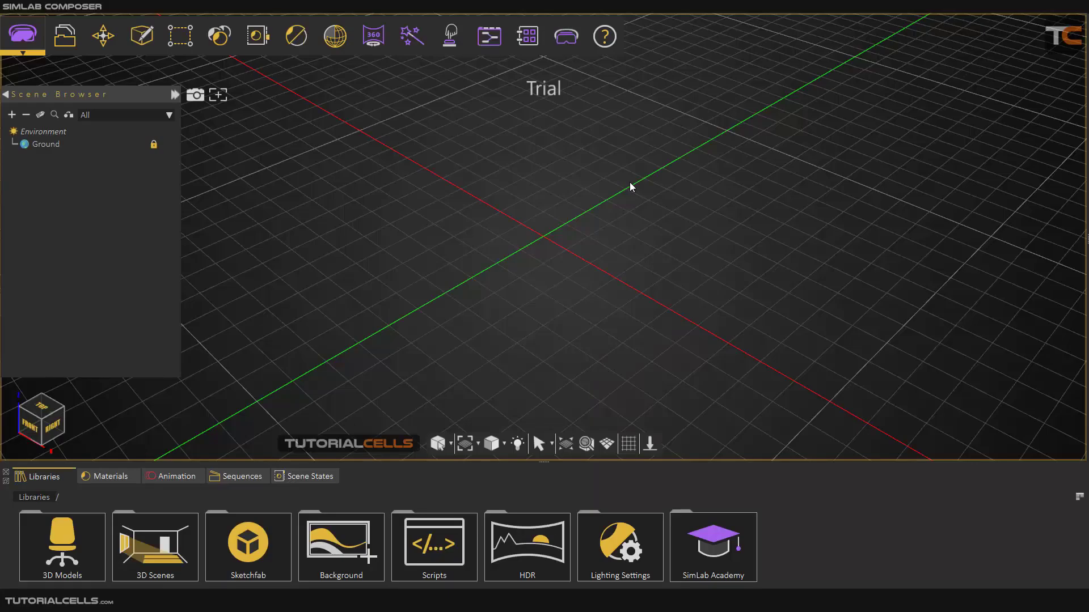
mouse_move(603, 219)
middle_mouse_down()
mouse_move(581, 246)
mouse_move(586, 214)
mouse_move(627, 176)
mouse_move(605, 212)
mouse_move(559, 223)
mouse_move(578, 226)
mouse_move(585, 213)
middle_mouse_up()
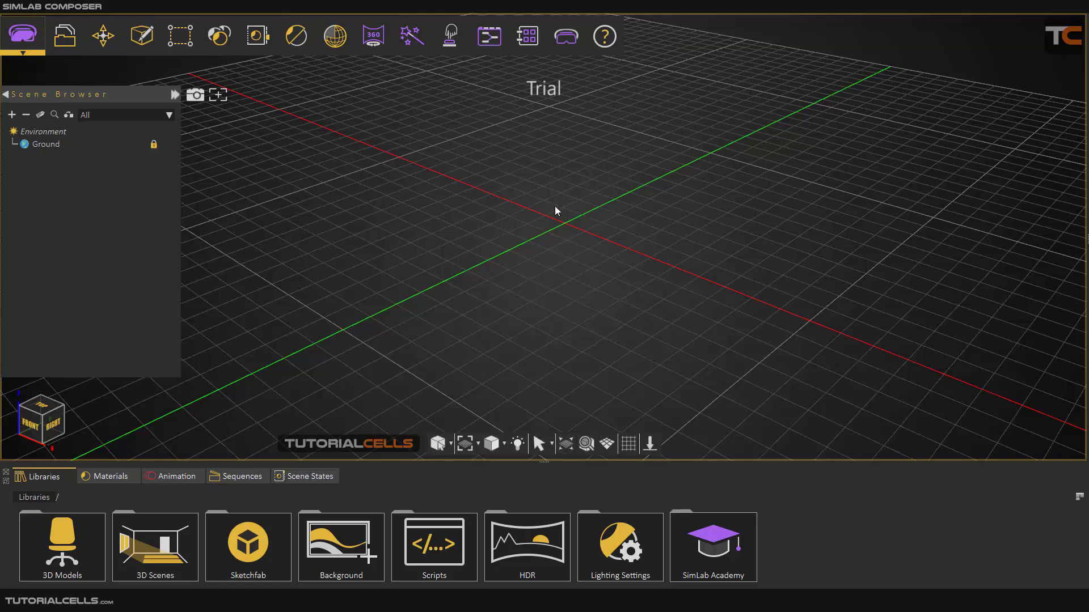
left_click(66, 38)
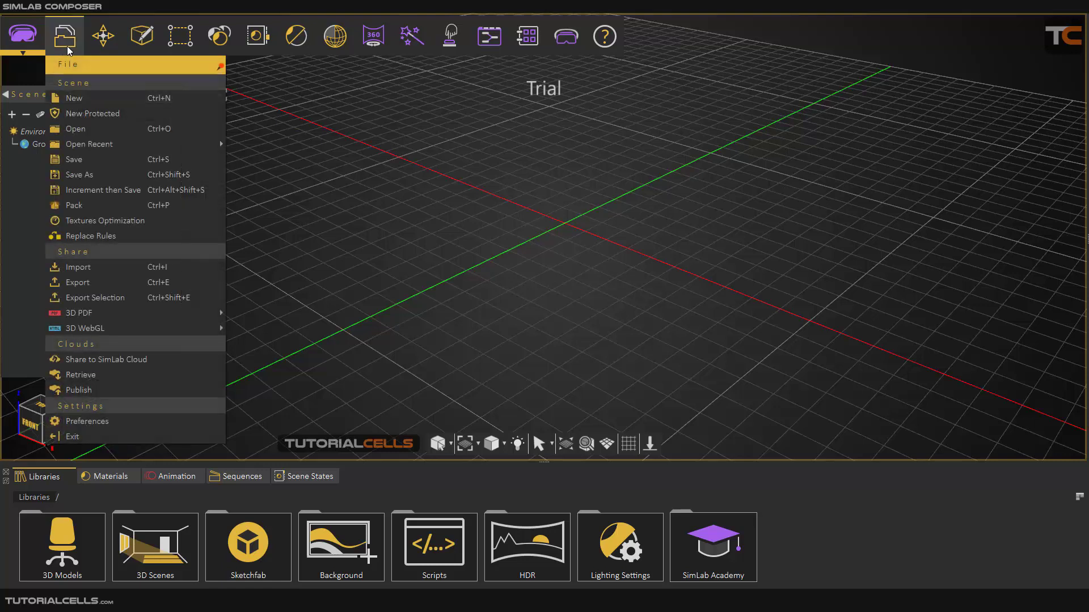
left_click(436, 138)
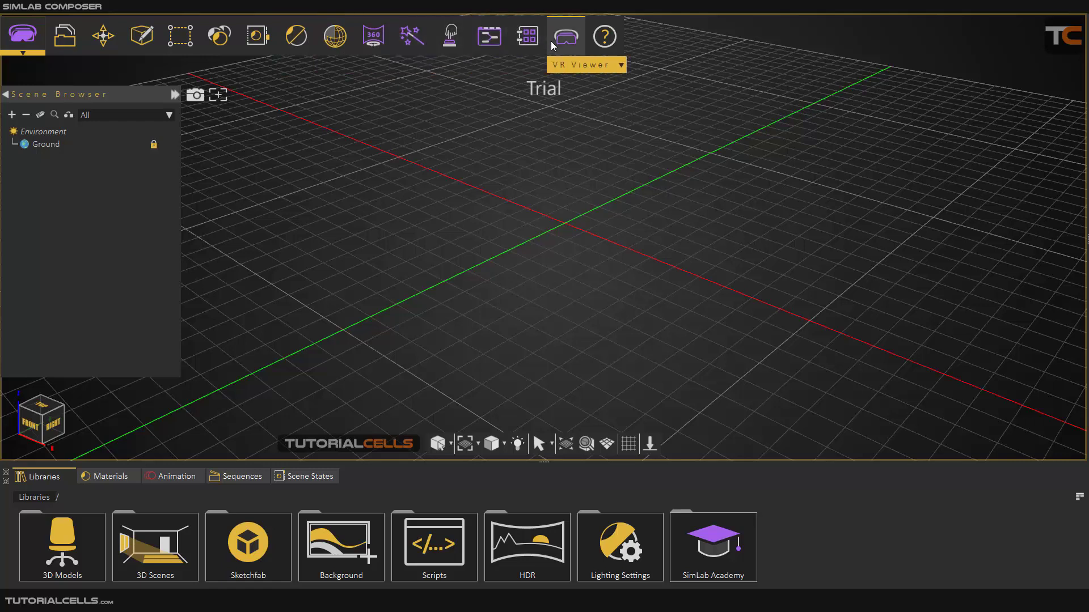
Start a new scene so that the Welcome dialog opens
left_click(73, 47)
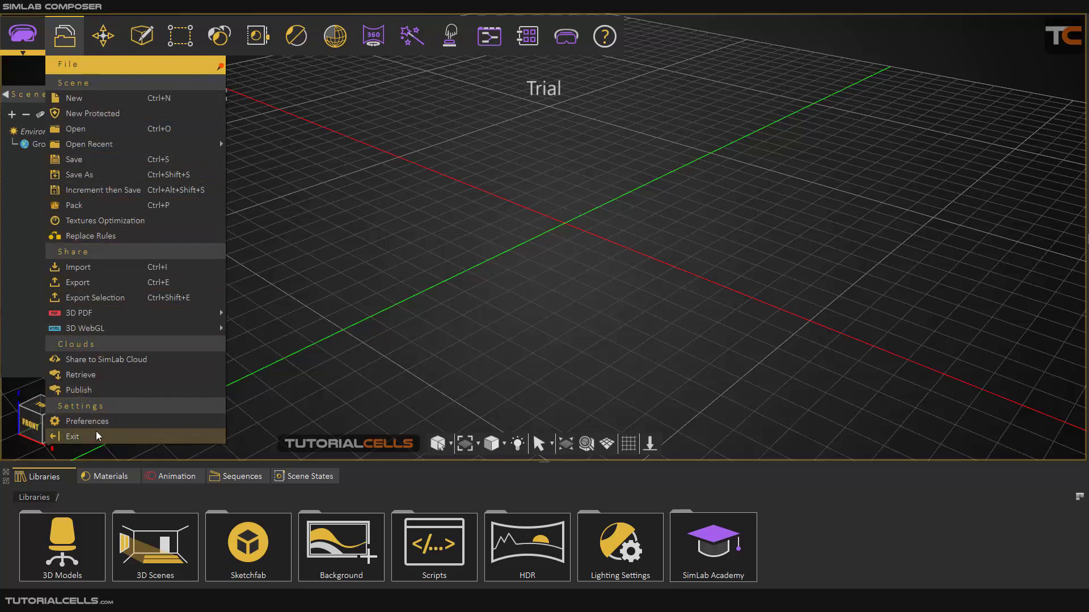
left_click(132, 100)
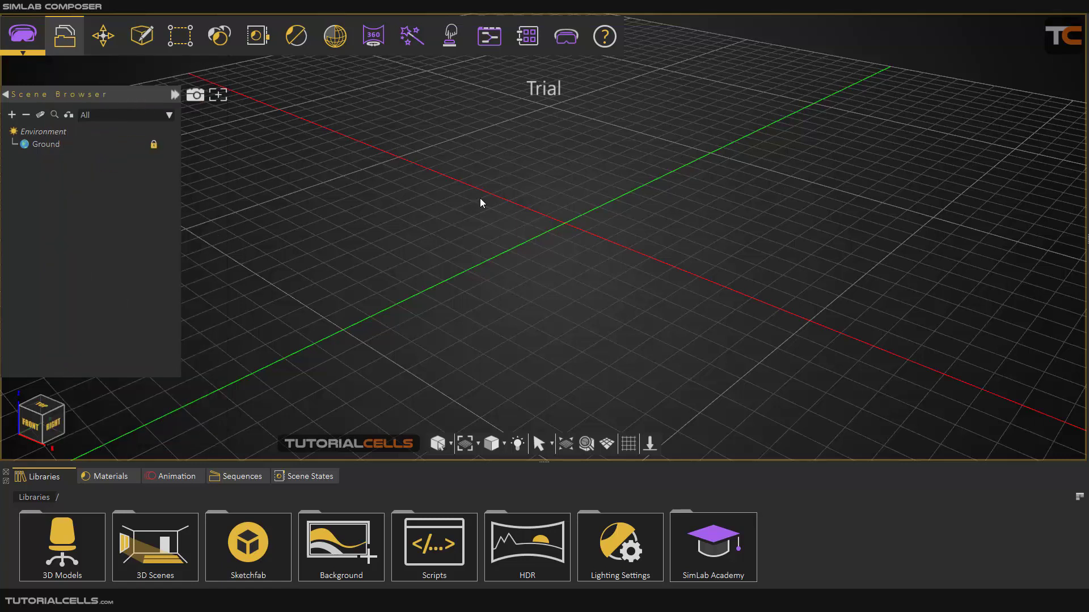
left_click_drag(509, 178, 516, 137)
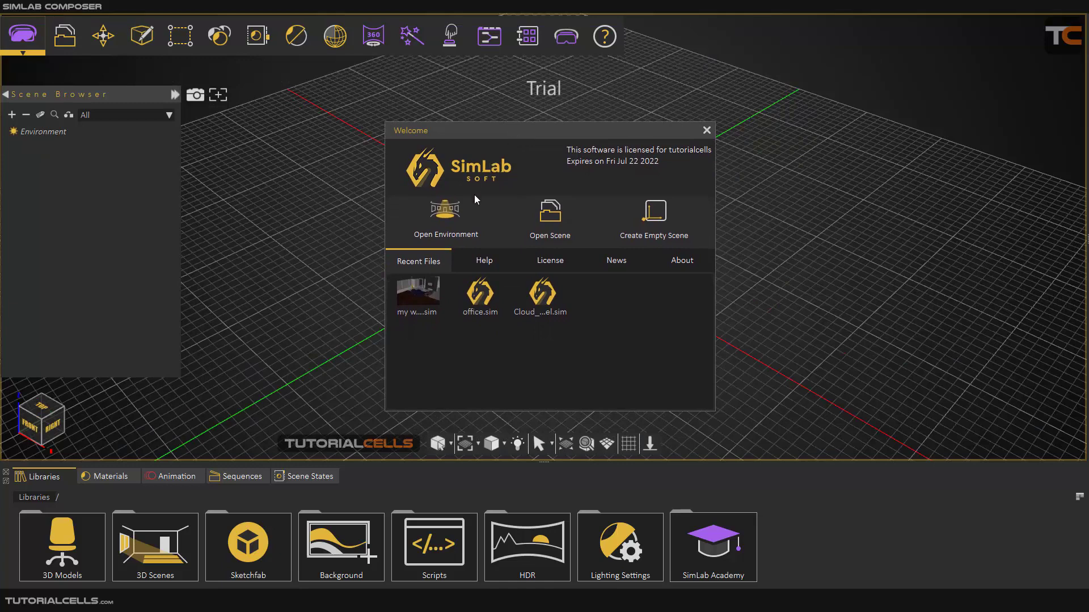
Browse the ready-made 3D environments, highlight Museum and Sci Fi 1, and return to the Welcome dialog's start page
left_click(465, 217)
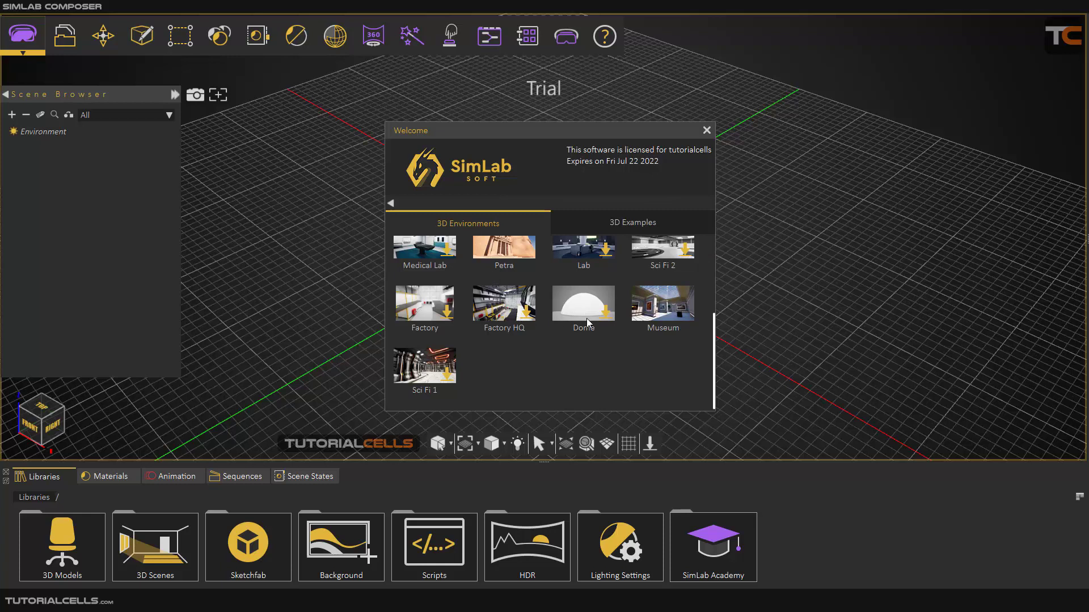
left_click(650, 316)
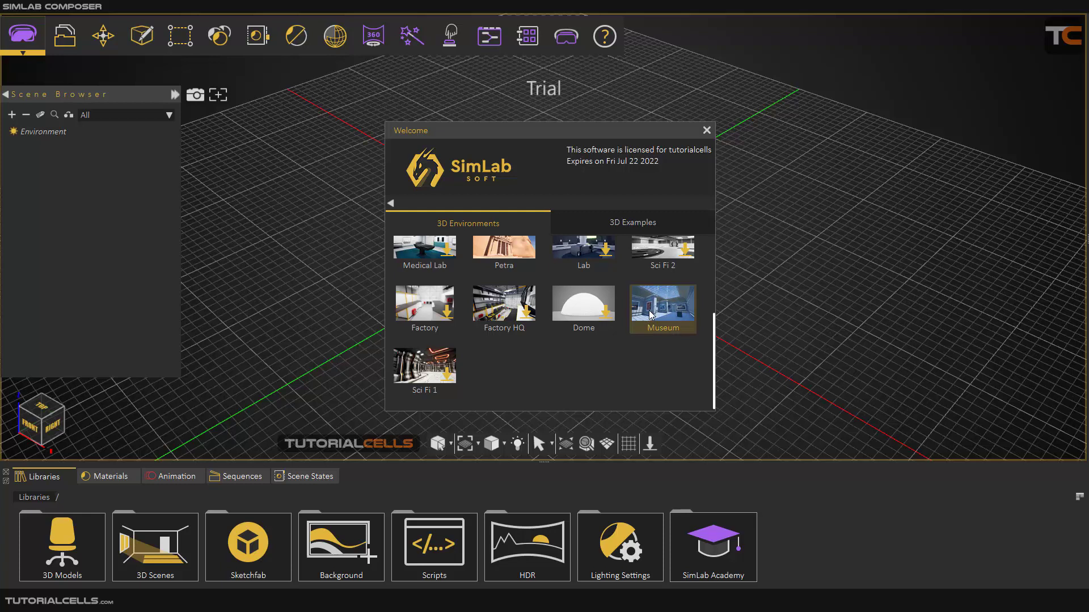
left_click(429, 372)
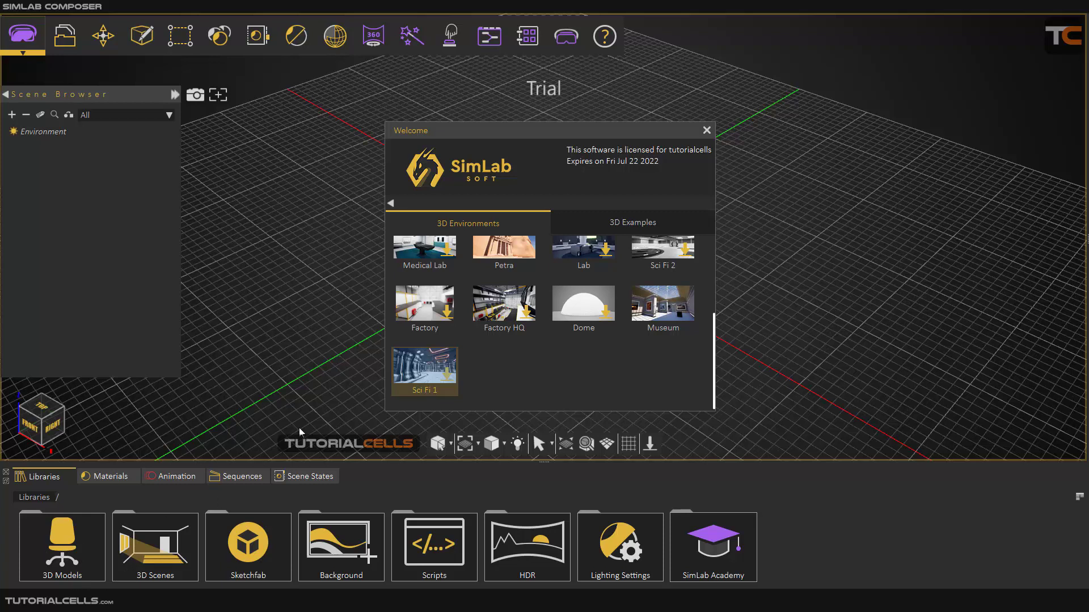
left_click(391, 203)
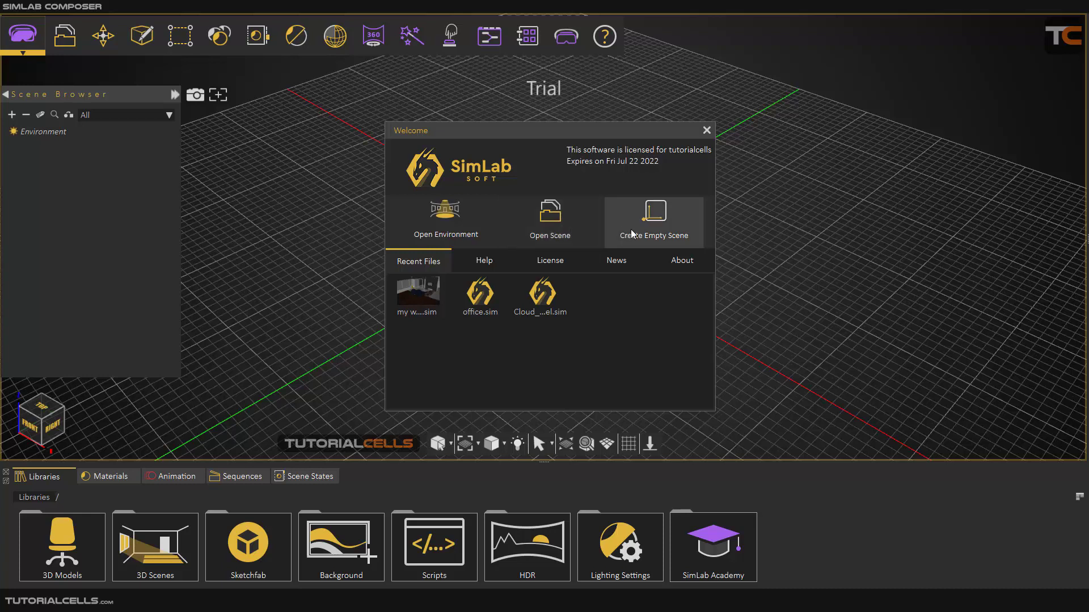
Review the Help, License, News and About information in the Welcome dialog
left_click(548, 261)
left_click(429, 258)
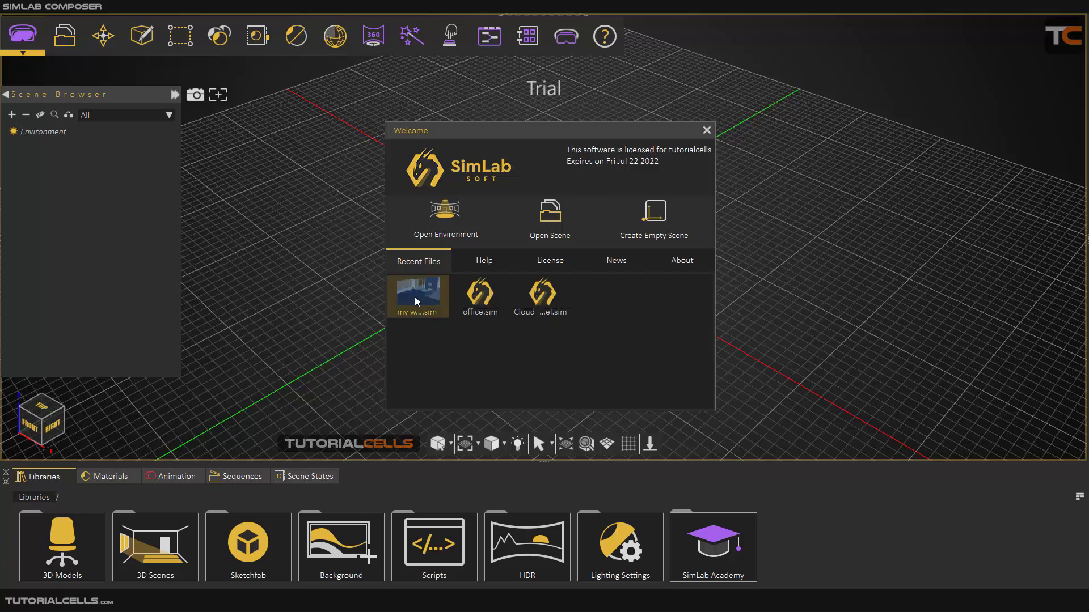
left_click(479, 264)
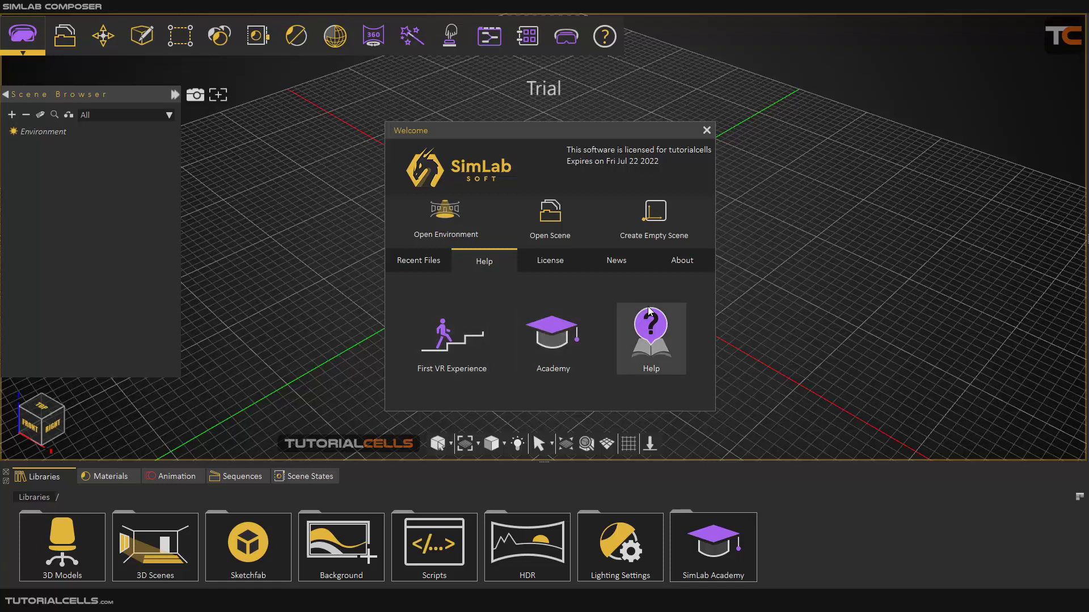
left_click(543, 264)
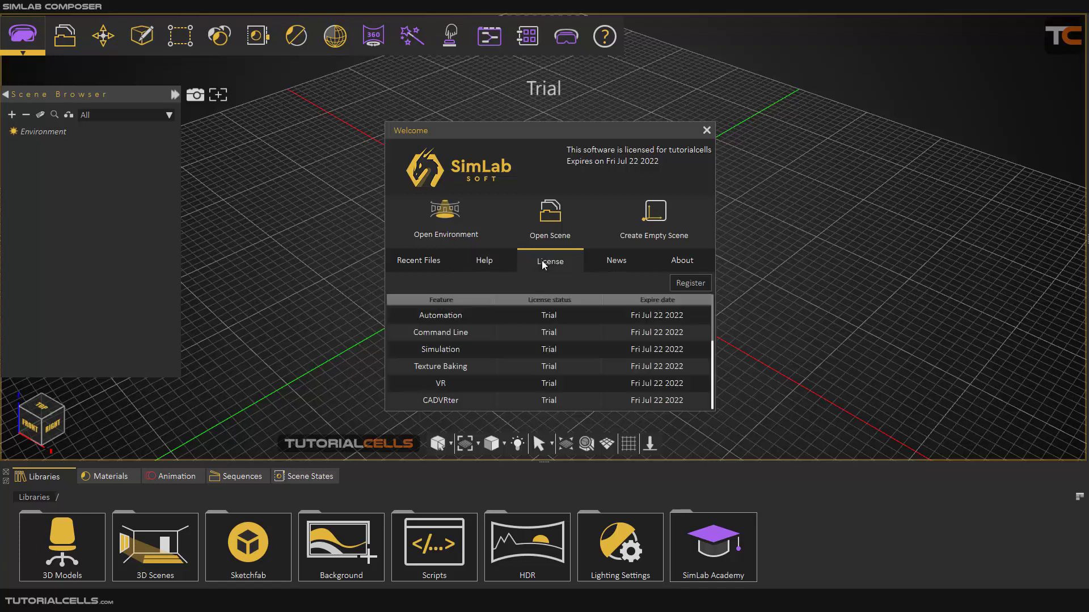
left_click(615, 262)
left_click(681, 265)
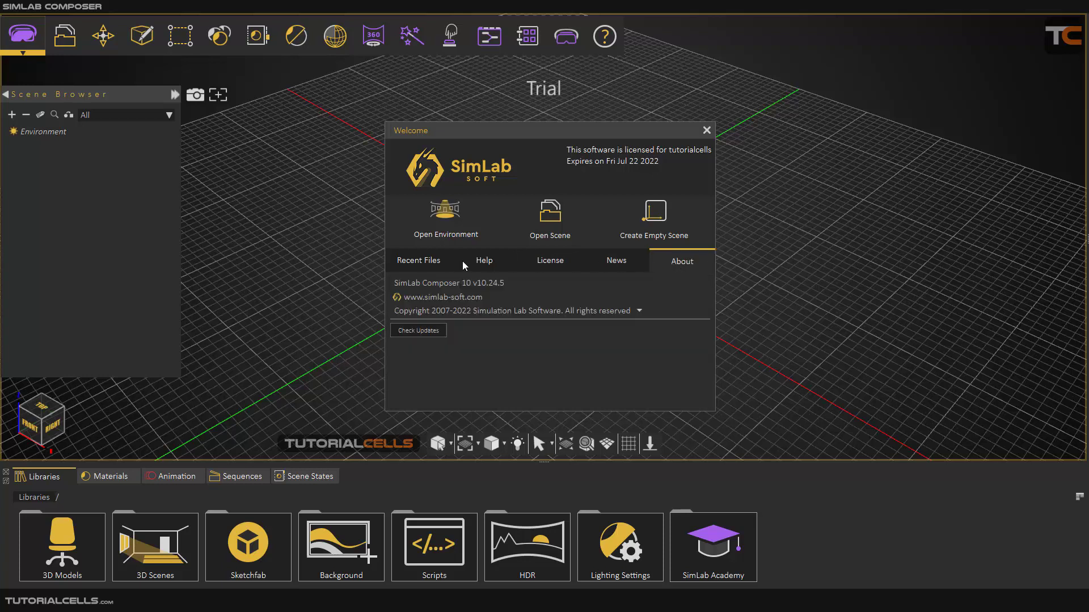
Open the recent scene "my w....sim" from the Welcome dialog
left_click(422, 262)
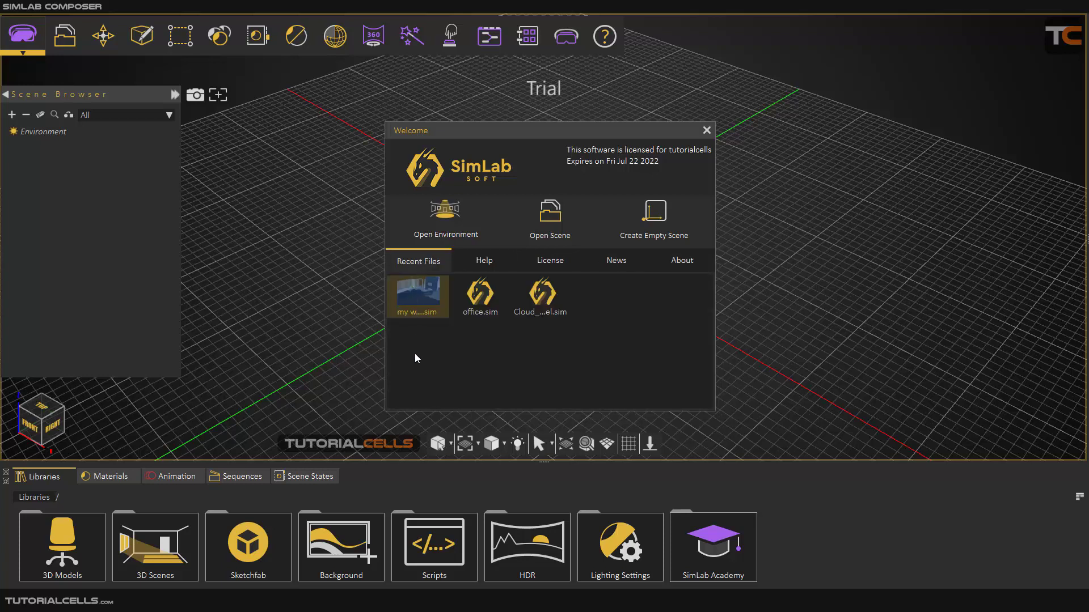
left_click(423, 303)
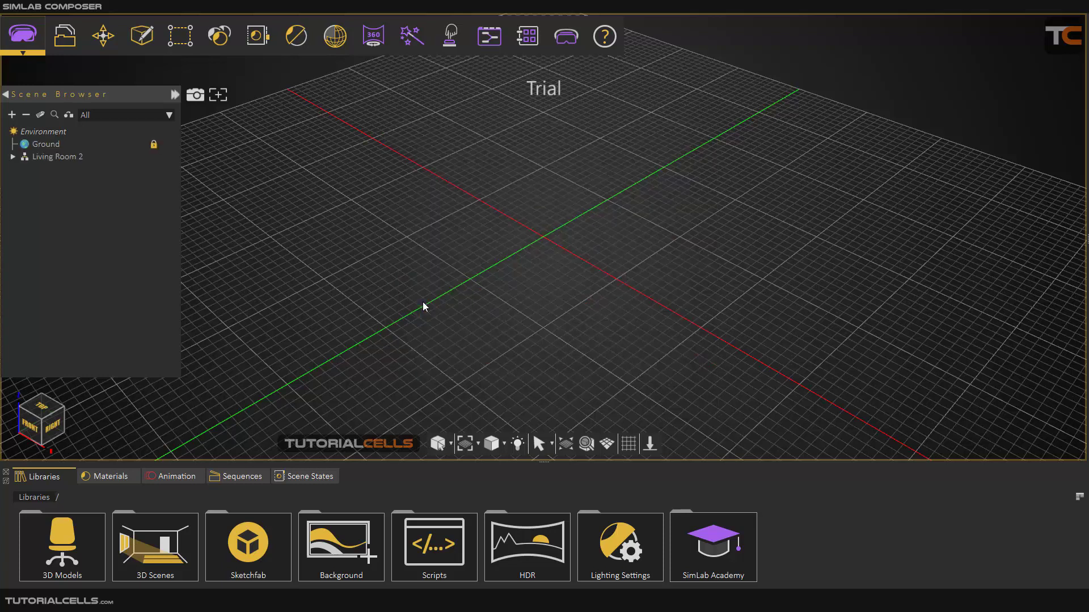
scroll(692, 294, "up", 3)
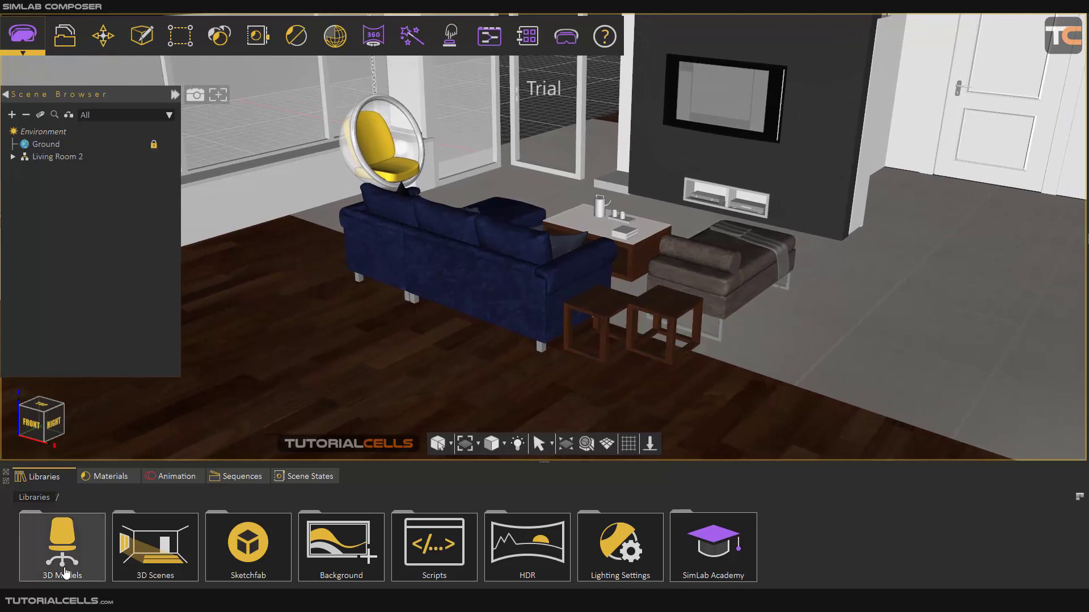
Look through the Composer Scenes and Clothes categories of the 3D Models library and return to the library root
left_click(66, 572)
scroll(516, 544, "down", 2)
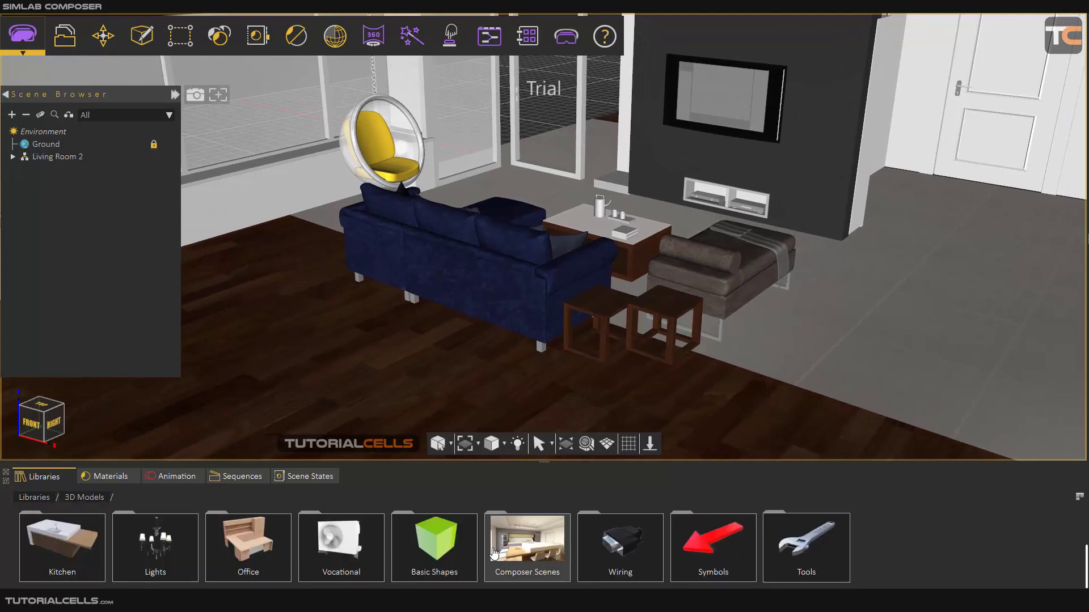
left_click(510, 553)
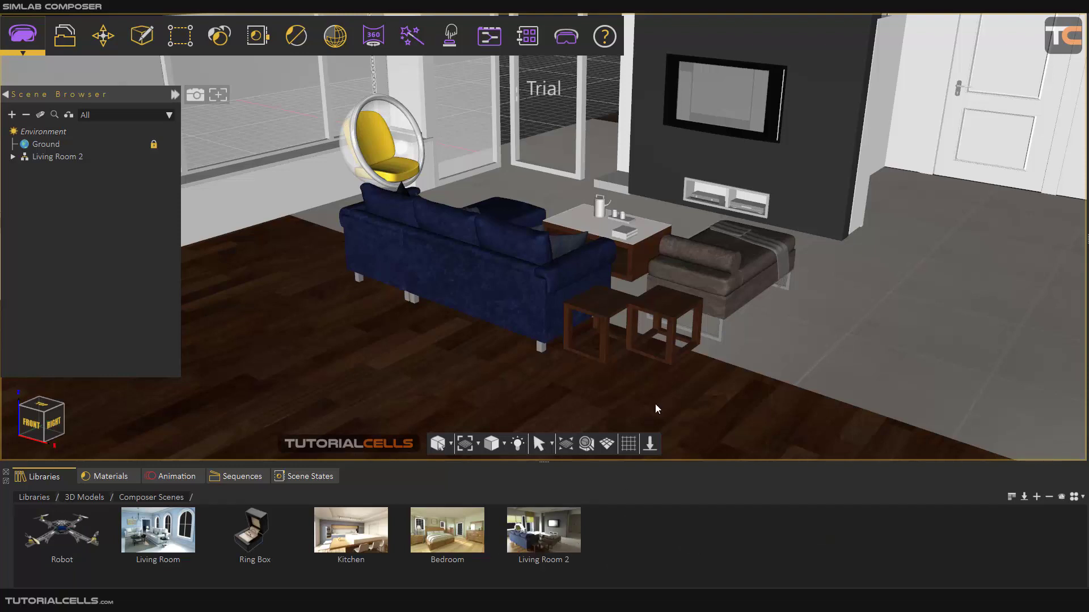
left_click(83, 498)
double_click(418, 548)
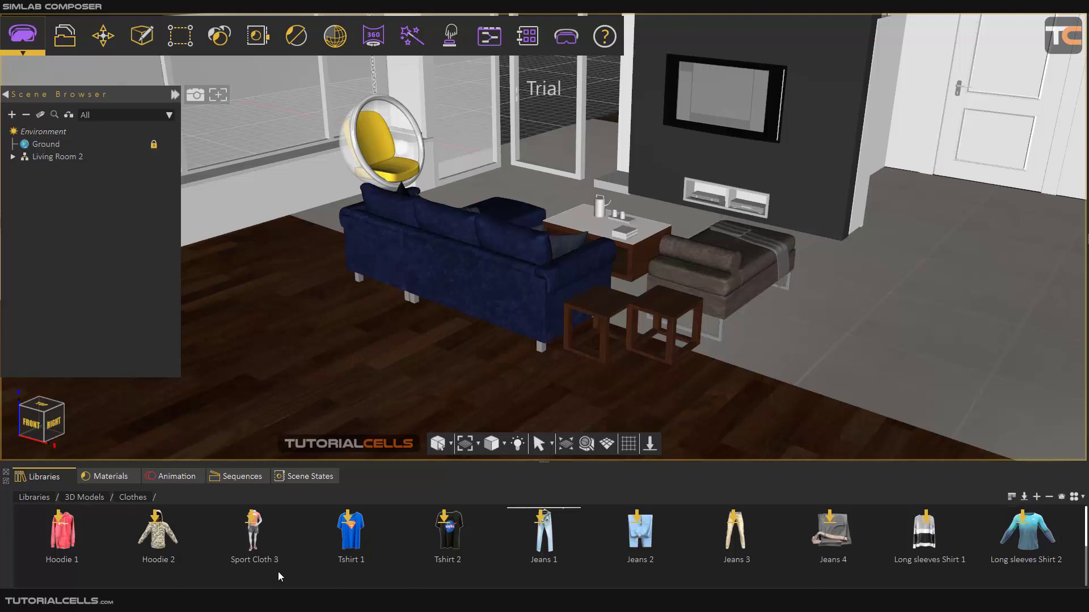
left_click(28, 498)
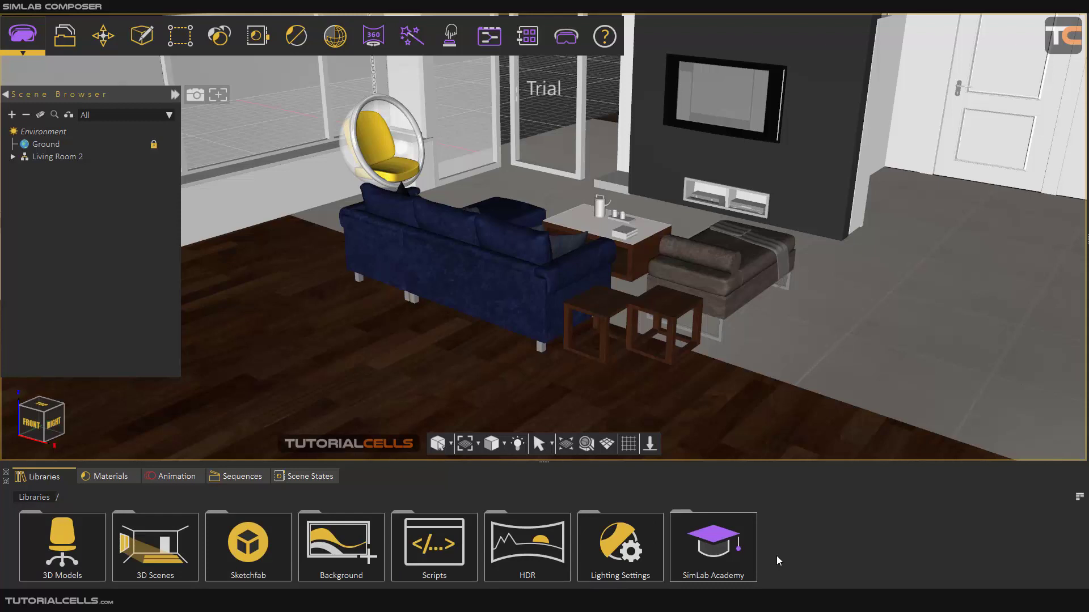
View the Materials, Animation, Sequences and Scene States areas and return to the Libraries
left_click(121, 475)
left_click(176, 475)
left_click(244, 474)
left_click(302, 475)
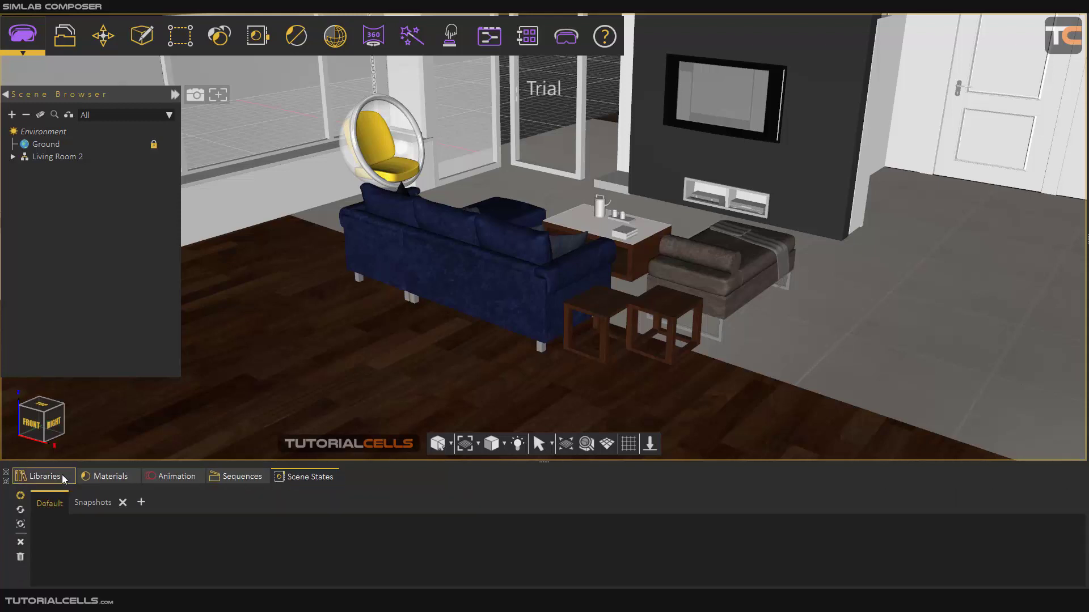
left_click(44, 476)
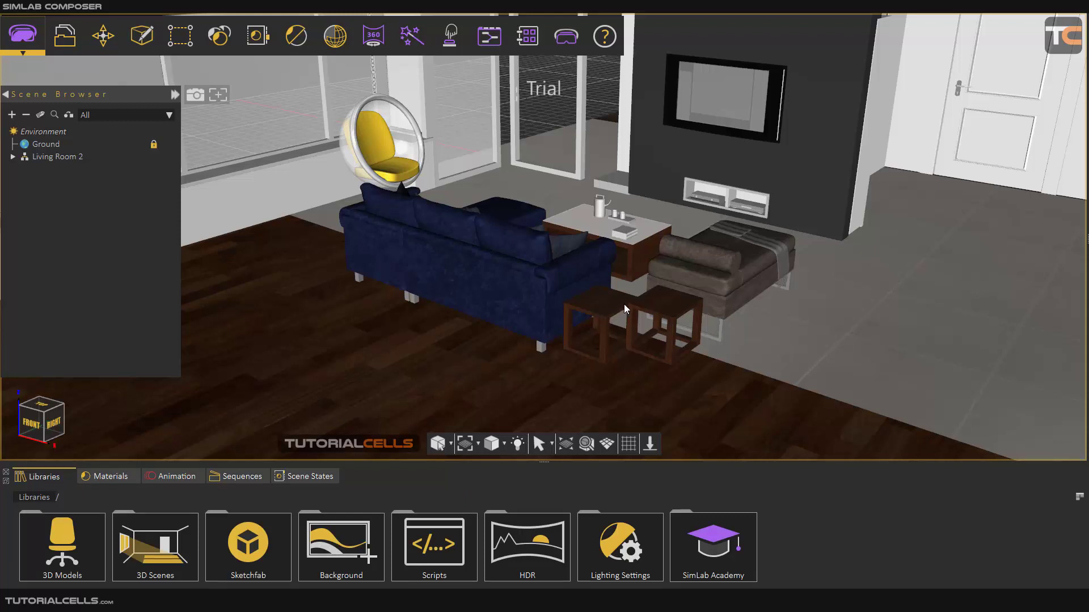
Select the white jug on the living room's coffee table and use Zoom to Object on it
middle_click_drag(624, 304, 580, 342)
left_click_drag(580, 342, 642, 319)
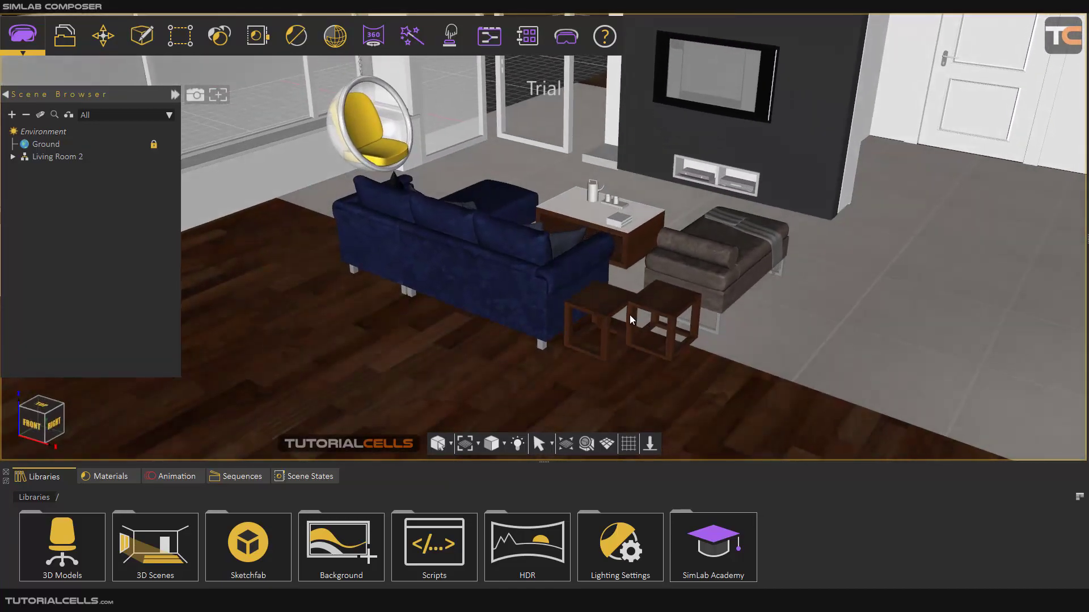
scroll(630, 316, "down", 3)
scroll(630, 319, "up", 3)
scroll(643, 285, "down", 3)
scroll(613, 282, "up", 1)
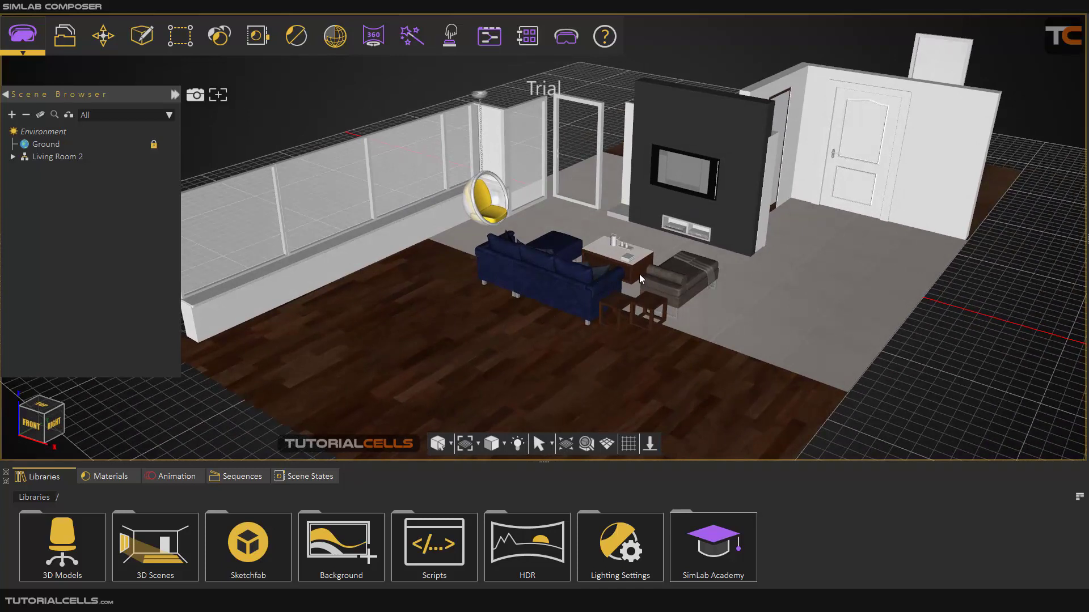
left_click(612, 243)
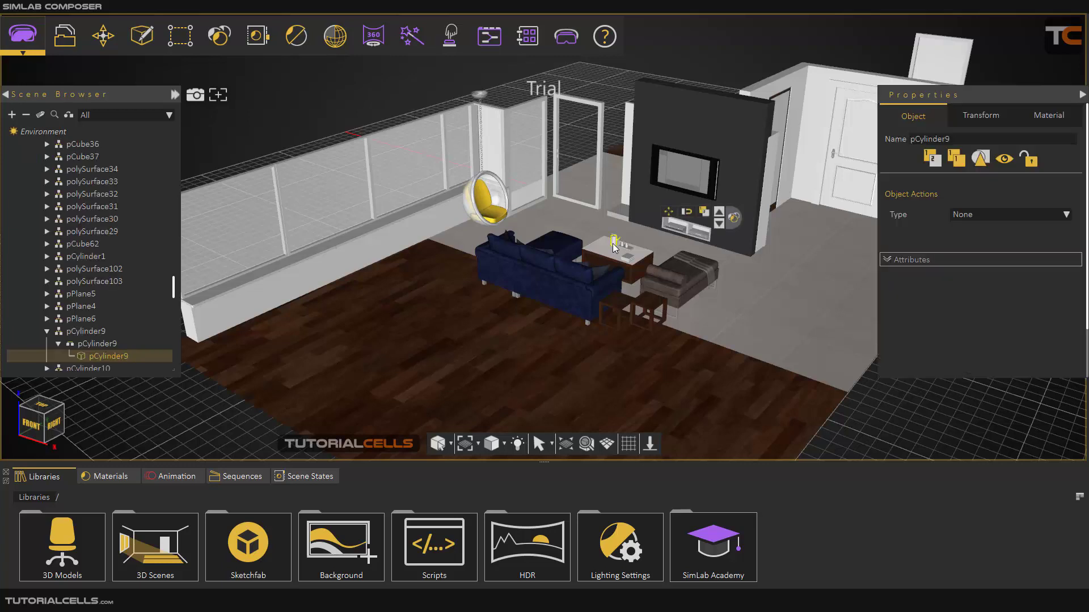
left_click(586, 444)
Examine the living room's sofa, coffee table, hanging chair and TV wall from several angles and distances
middle_click_drag(586, 213, 957, 302)
middle_click_drag(553, 298, 672, 273)
scroll(673, 273, "down", 2)
scroll(663, 293, "up", 3)
scroll(658, 296, "down", 8)
scroll(656, 298, "up", 4)
scroll(655, 298, "up", 2)
scroll(655, 298, "down", 7)
middle_click_drag(685, 322, 587, 330)
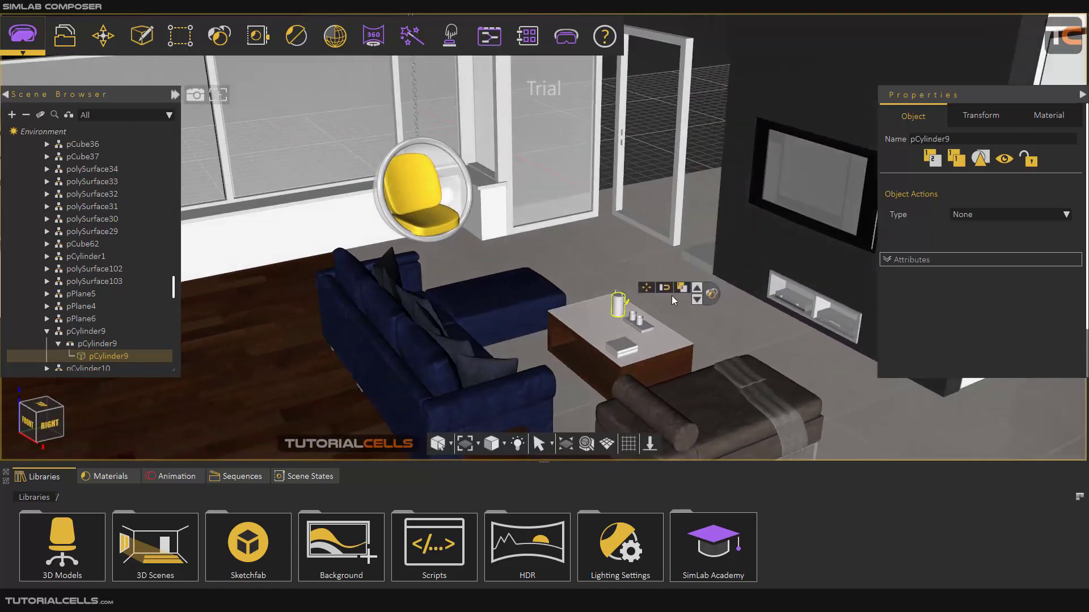
scroll(587, 330, "up", 5)
scroll(663, 272, "down", 1)
scroll(465, 196, "up", 1)
scroll(465, 196, "down", 4)
scroll(308, 135, "up", 8)
scroll(308, 135, "down", 8)
scroll(590, 228, "up", 8)
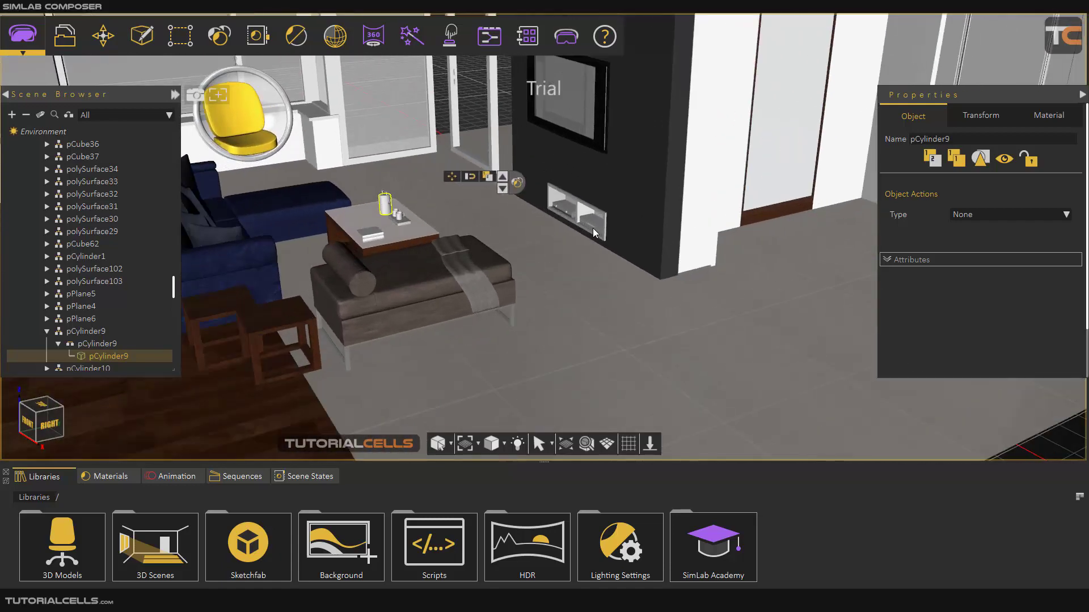
scroll(596, 227, "down", 8)
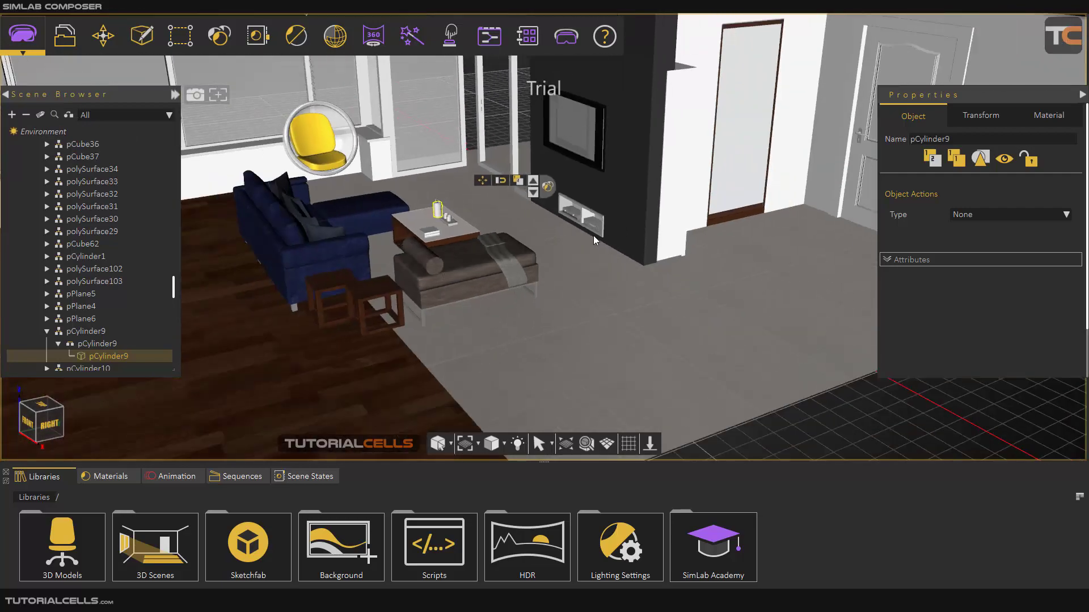
scroll(662, 178, "down", 4)
scroll(511, 274, "up", 8)
scroll(757, 300, "down", 6)
scroll(654, 284, "up", 6)
scroll(652, 255, "down", 6)
scroll(639, 267, "up", 4)
scroll(639, 267, "up", 3)
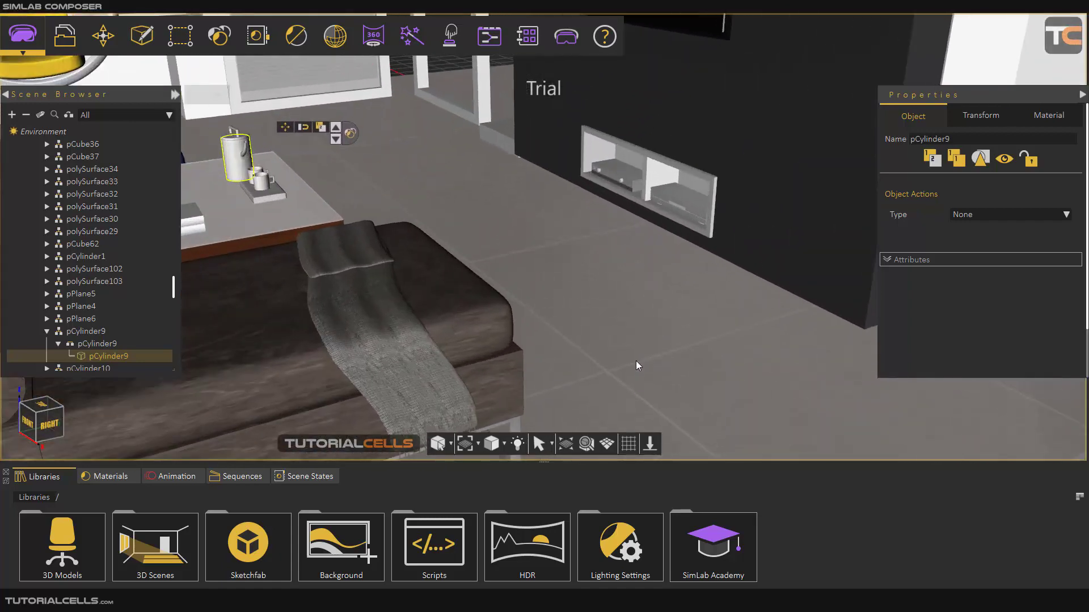
scroll(648, 238, "down", 6)
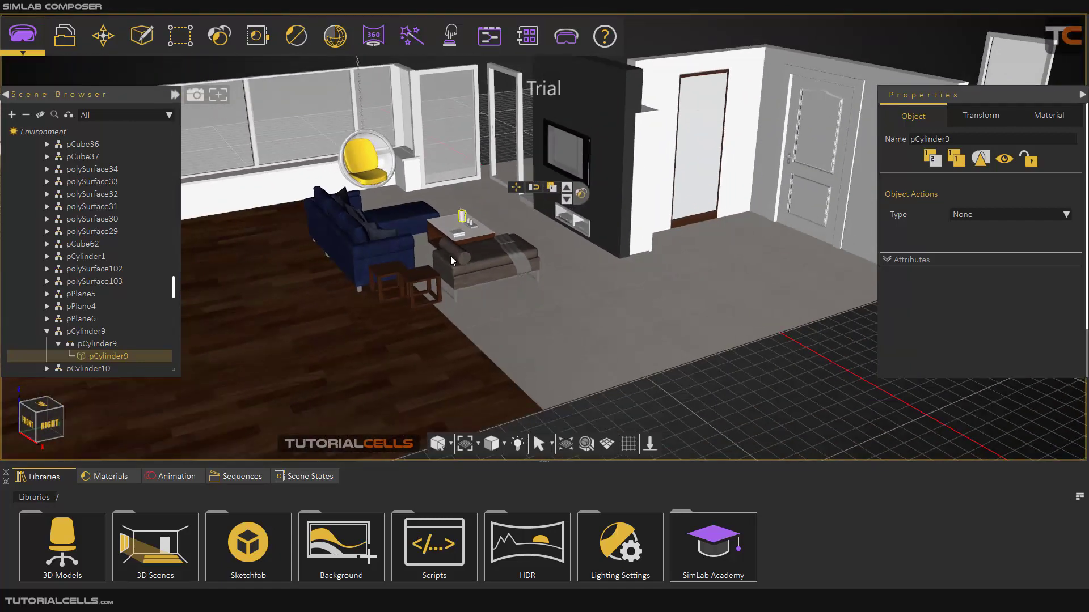
scroll(311, 188, "up", 8)
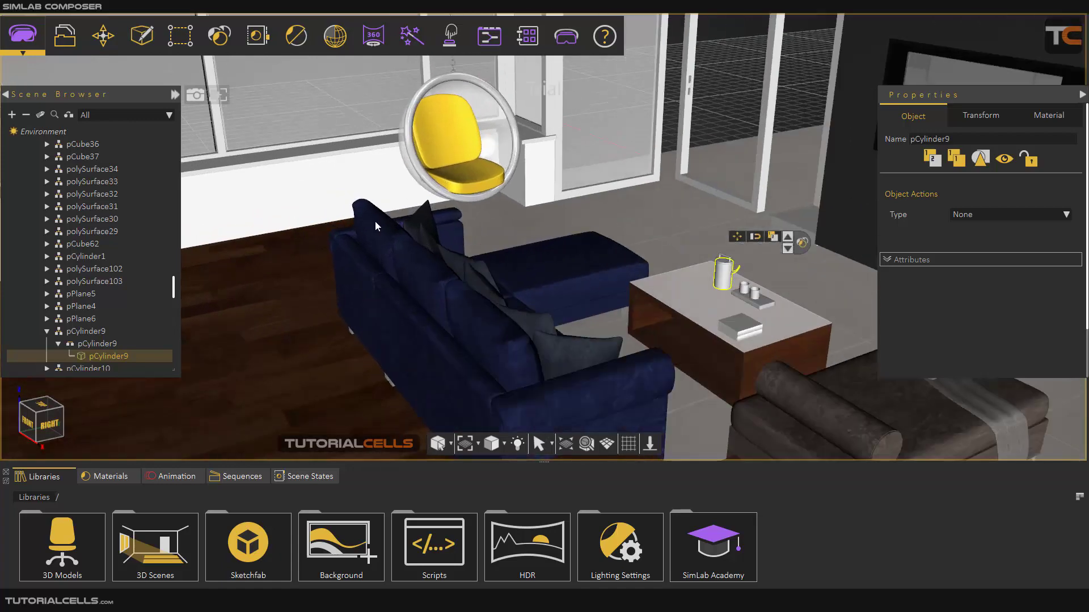
scroll(454, 318, "up", 3)
scroll(453, 317, "down", 2)
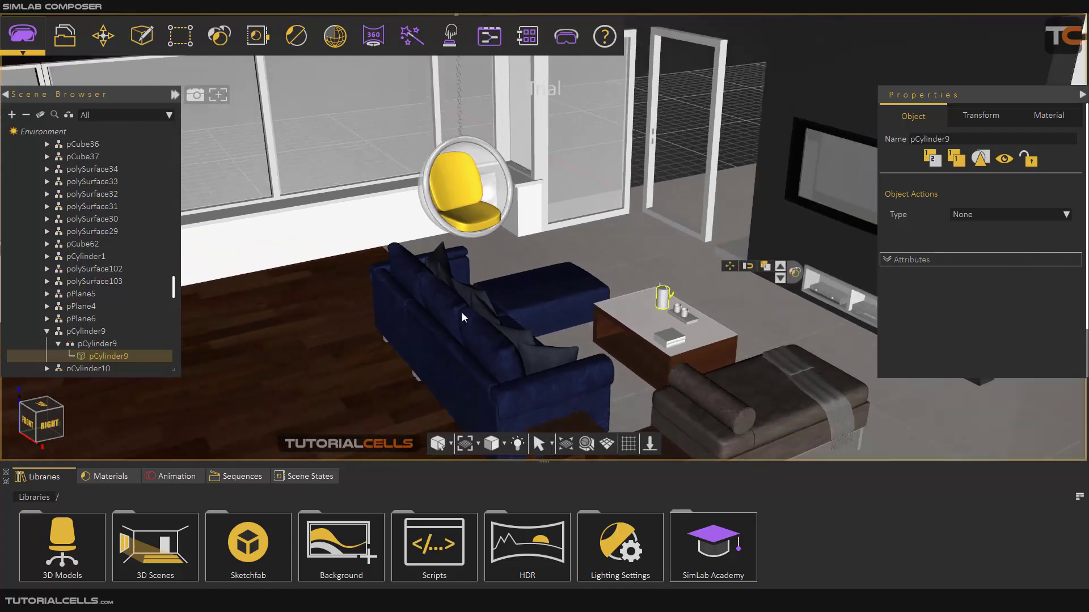
scroll(575, 318, "down", 10)
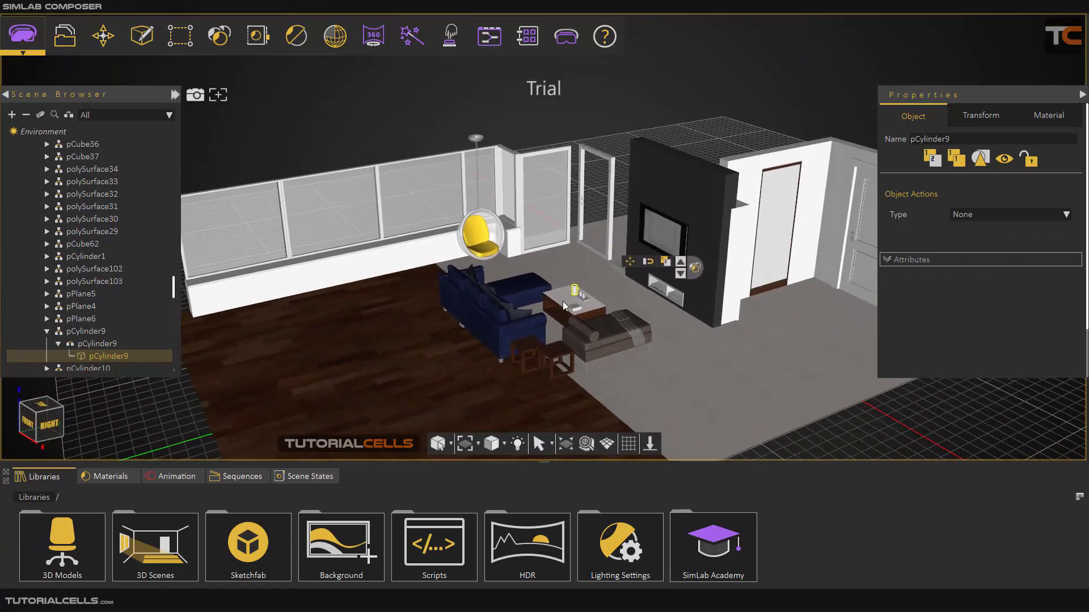
middle_click_drag(564, 301, 340, 288)
left_click_drag(340, 287, 595, 281)
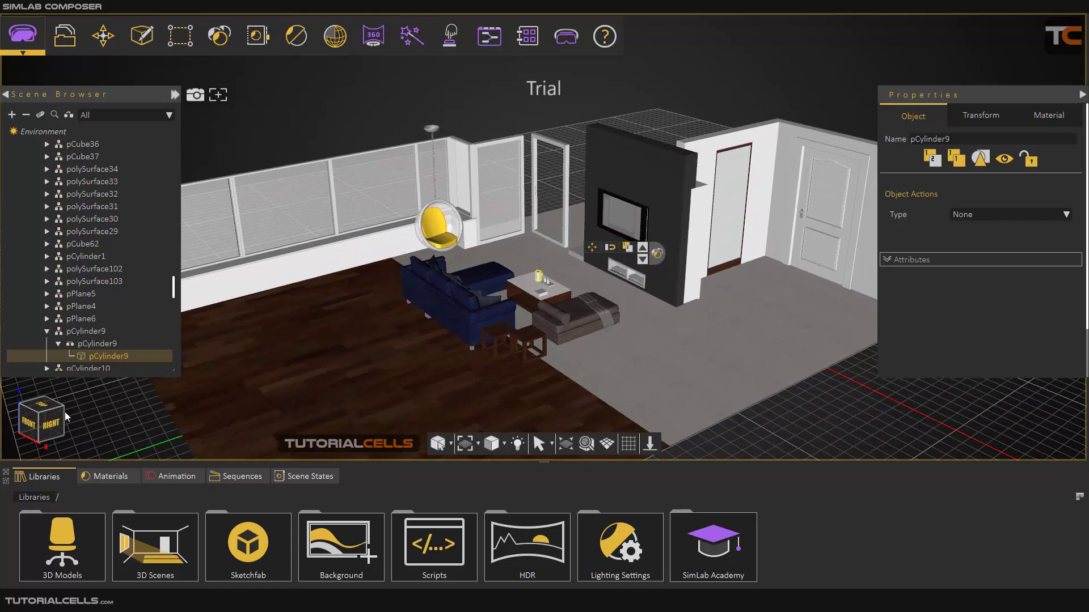
Show the living room squarely from its right side with the view cube, and return to an angled view
mouse_move(52, 428)
left_mouse_down()
mouse_move(58, 414)
mouse_move(106, 450)
mouse_move(53, 427)
left_mouse_up()
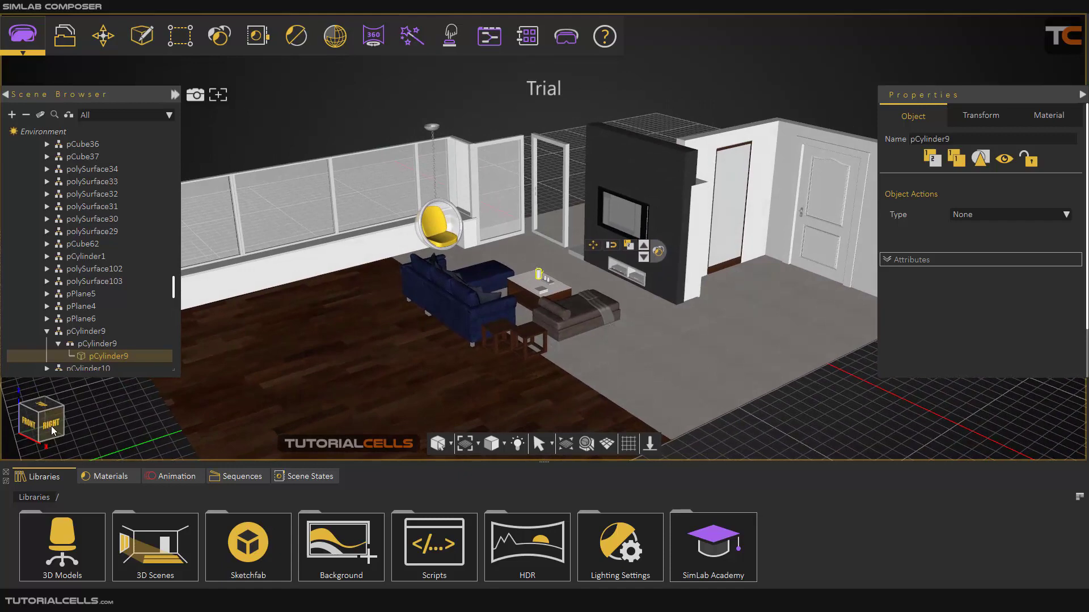
left_click(51, 427)
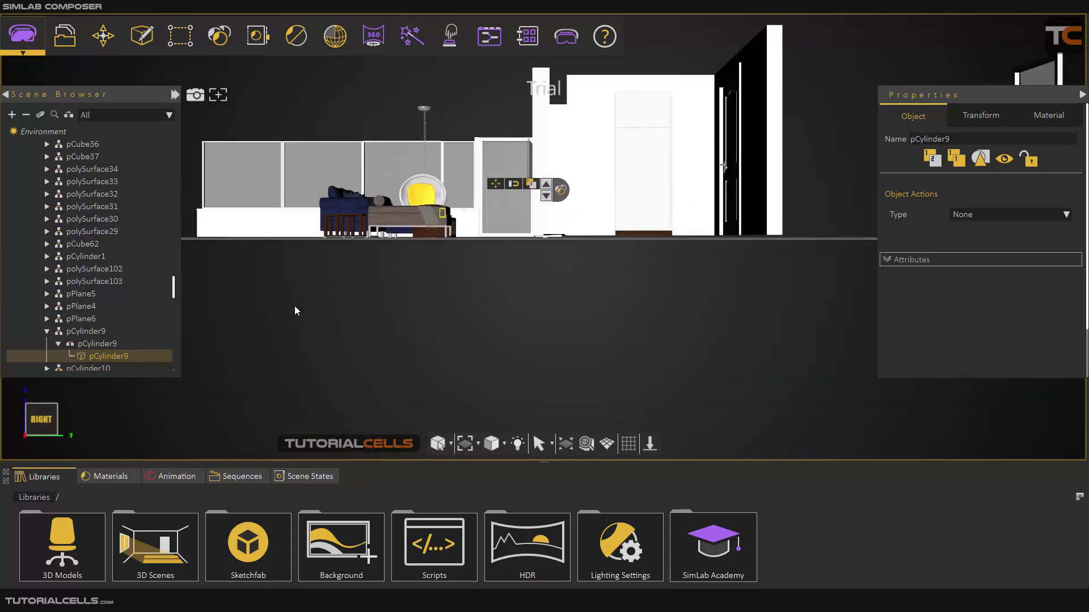
left_click_drag(315, 301, 393, 371)
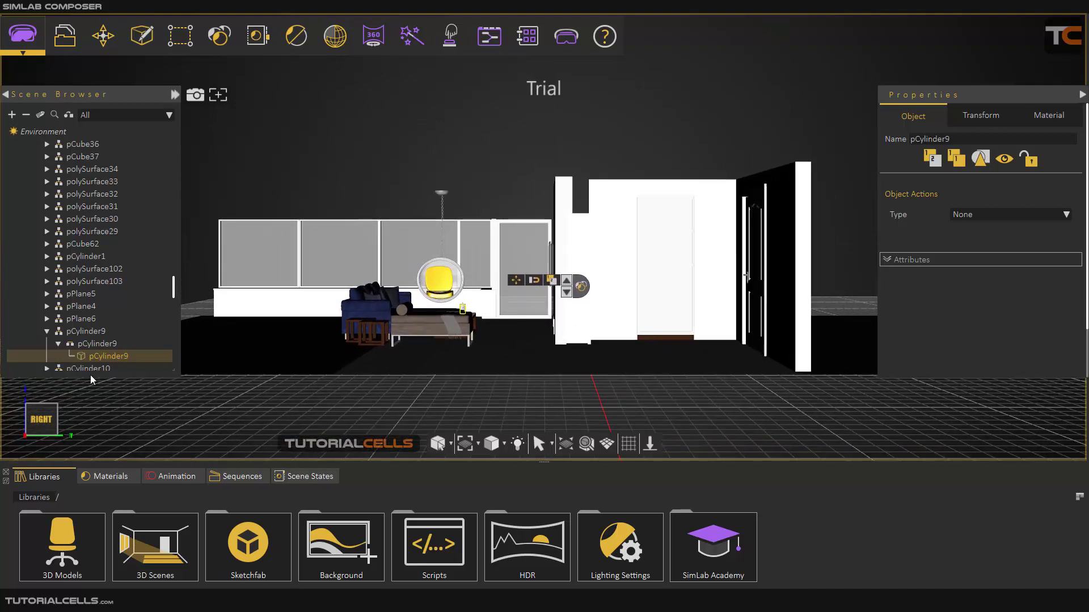
mouse_move(41, 419)
left_mouse_down()
mouse_move(127, 435)
mouse_move(46, 433)
mouse_move(108, 421)
mouse_move(150, 396)
mouse_move(25, 417)
left_mouse_up()
left_click(23, 425)
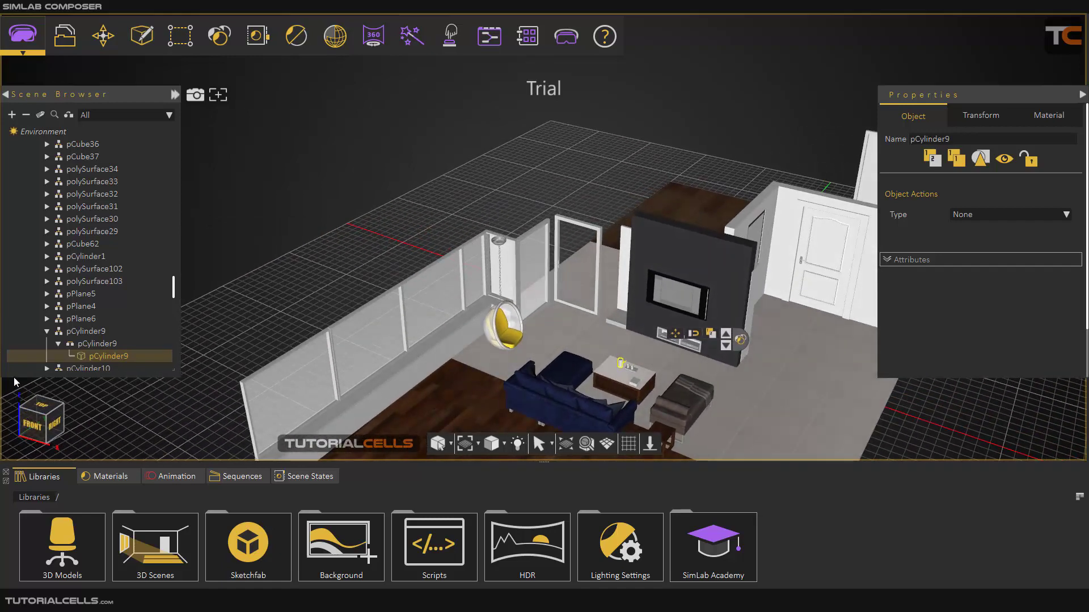
Examine the whole living room from the front corner and the right side at several angles
left_click_drag(73, 453, 5, 437)
left_click_drag(172, 419, 533, 328)
scroll(461, 337, "down", 2)
left_click_drag(461, 338, 527, 338)
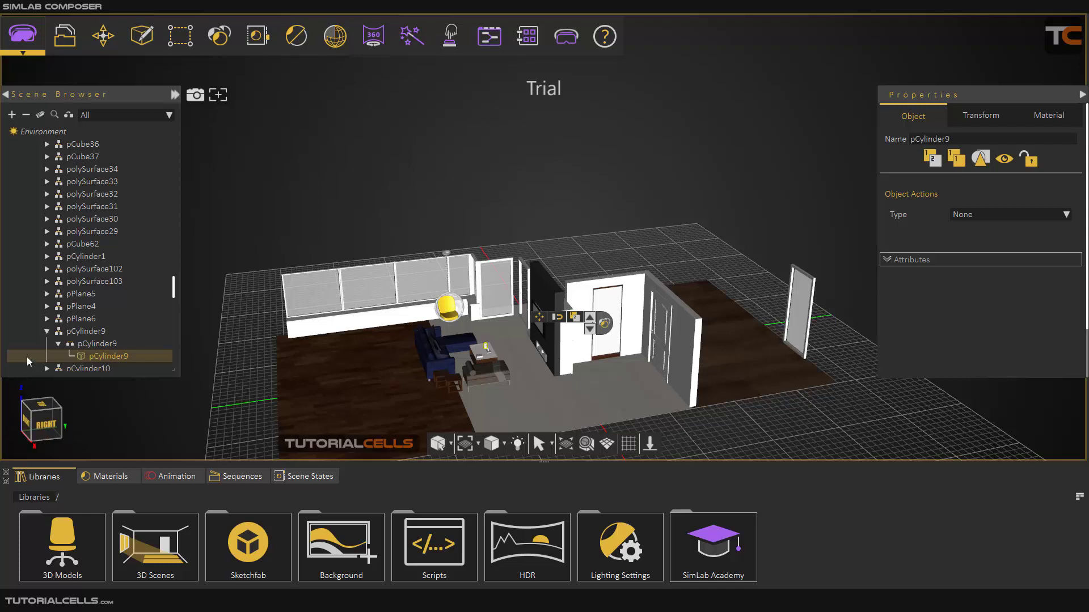
left_click_drag(389, 362, 572, 300)
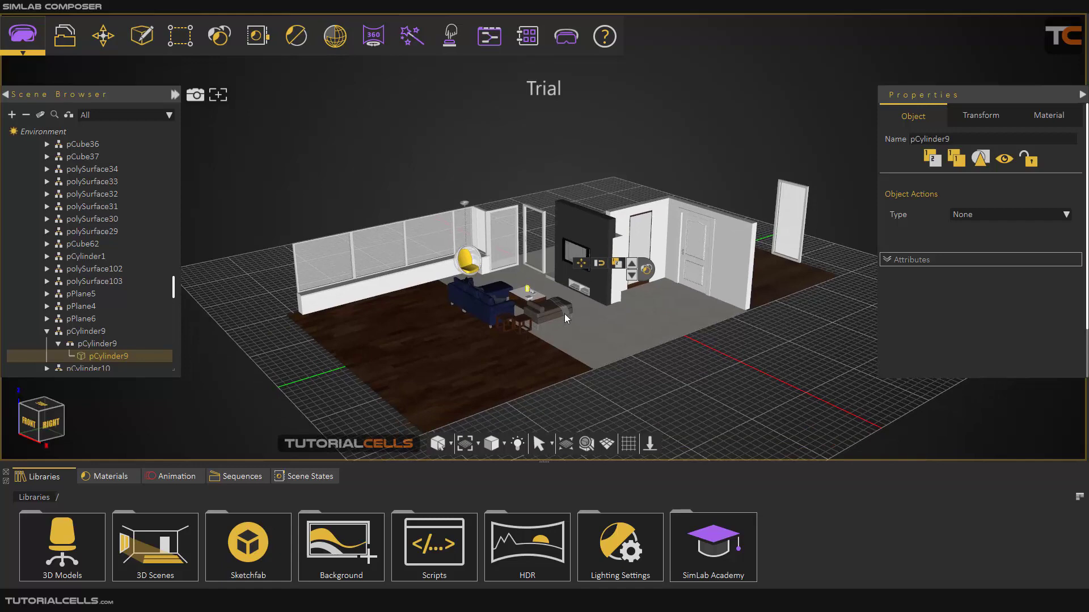
scroll(563, 314, "up", 5)
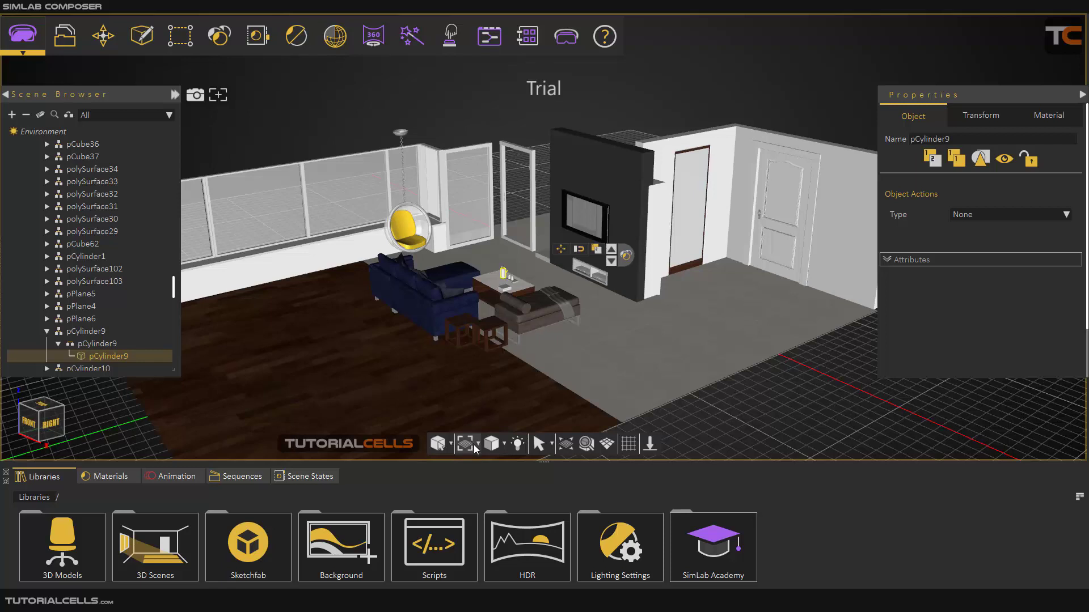
left_click_drag(522, 341, 529, 356)
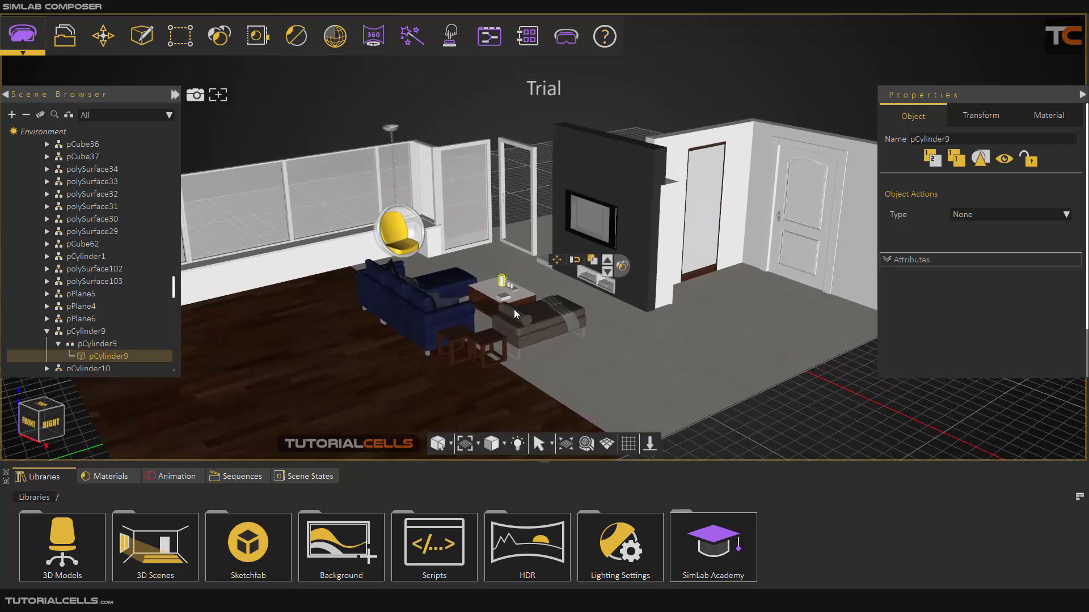
View the coffee table's white jug up close and use Fit All to frame the entire scene
scroll(496, 260, "up", 8)
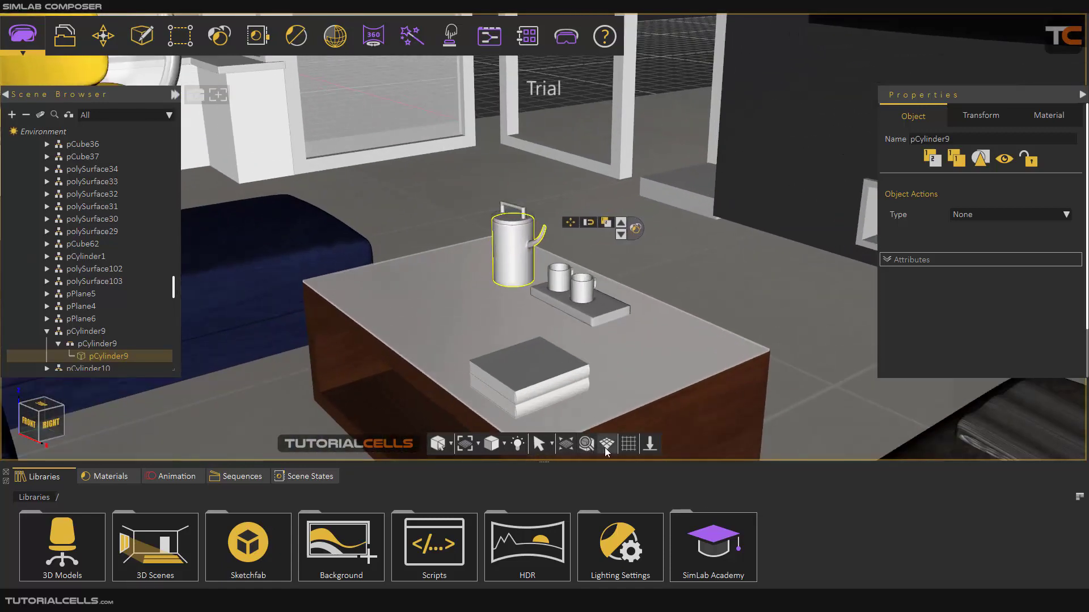
left_click(565, 448)
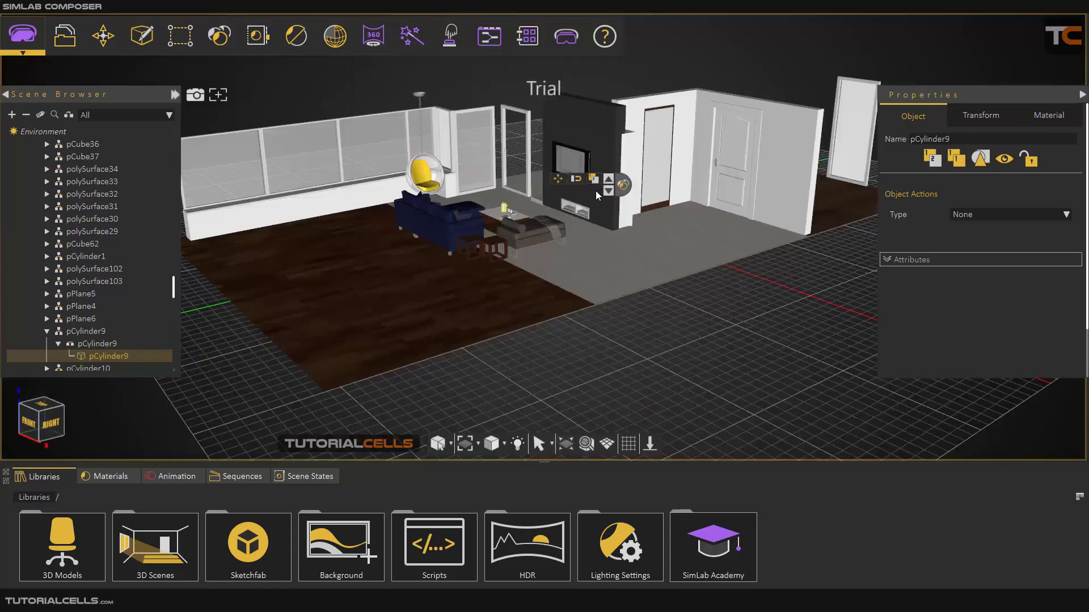
scroll(588, 200, "down", 5)
scroll(553, 219, "up", 3)
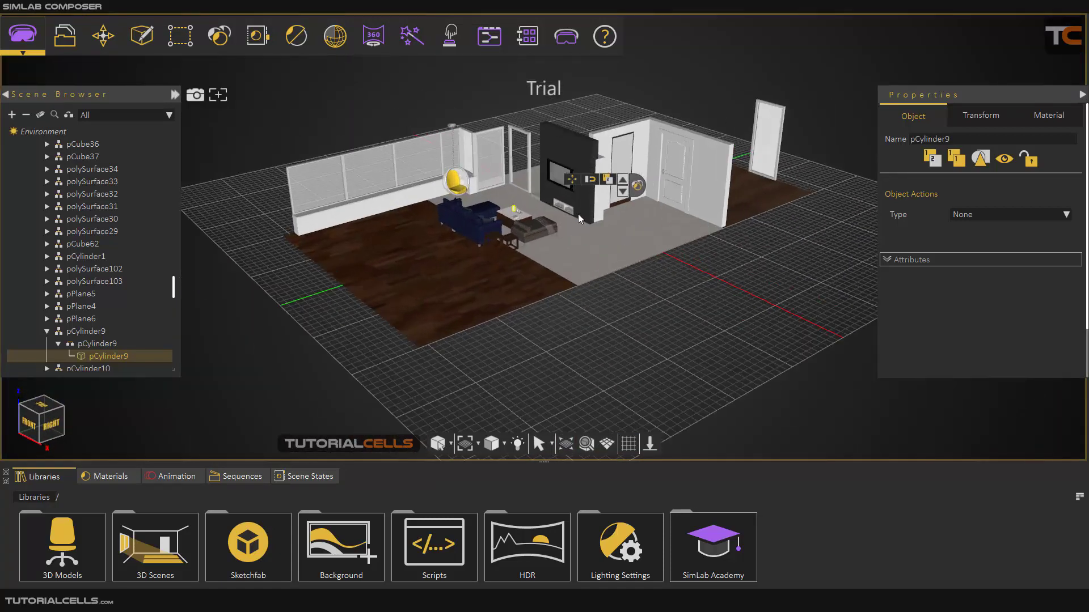
scroll(566, 215, "up", 5)
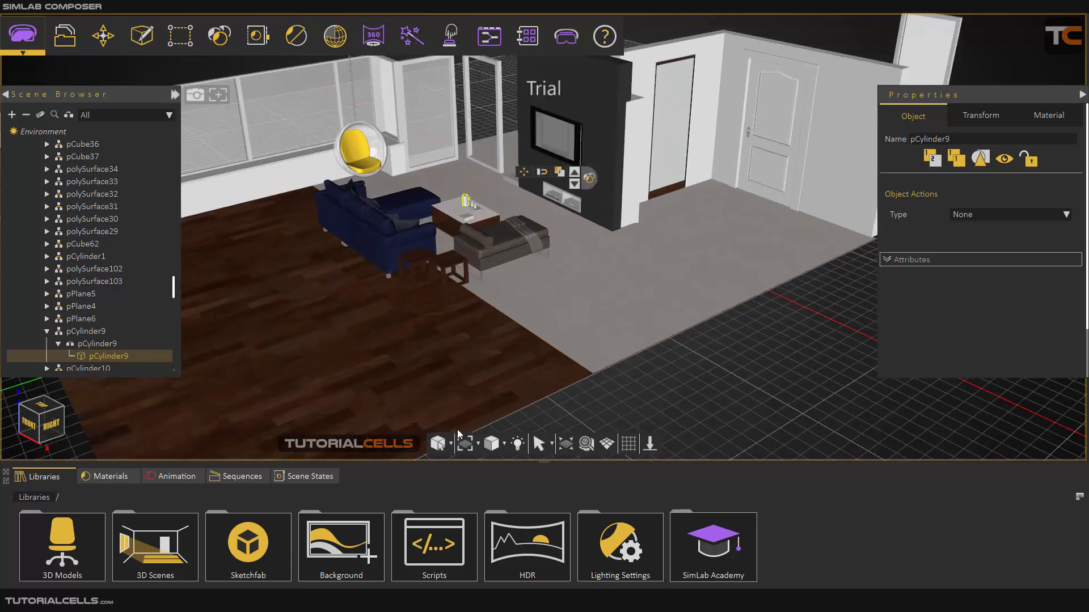
Switch the viewport to Fixed View and save a fixed view size of 1000 wide by 700 high in the preferences
left_click(477, 444)
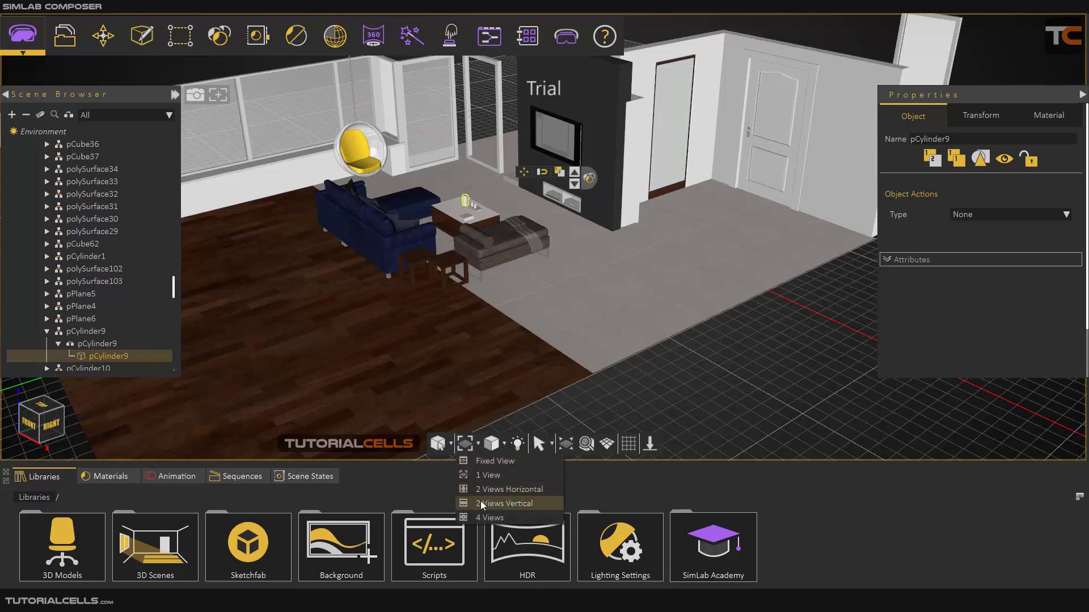
left_click(491, 462)
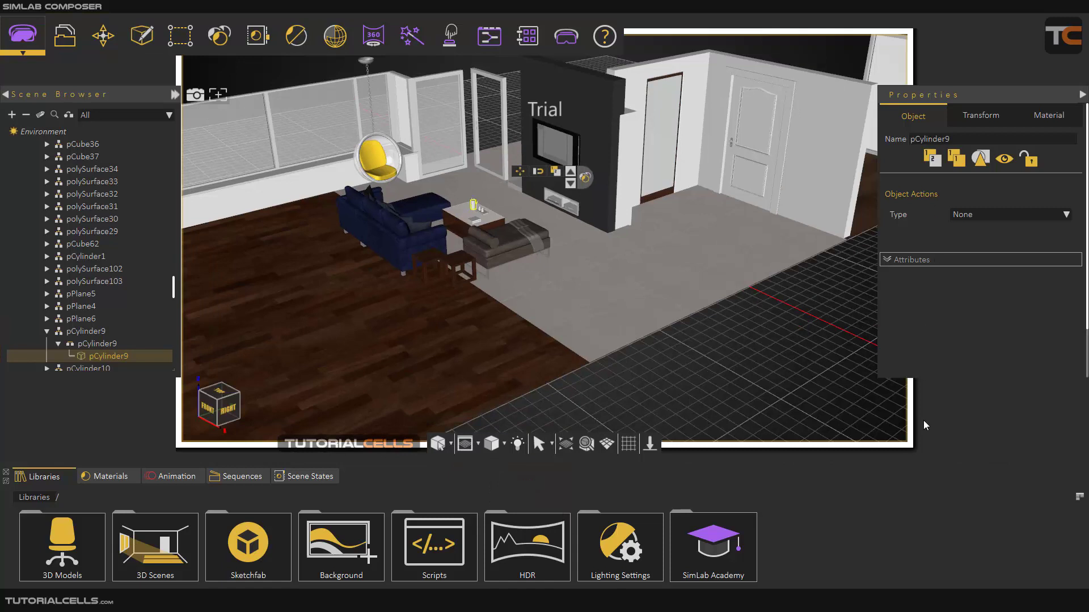
left_click(65, 35)
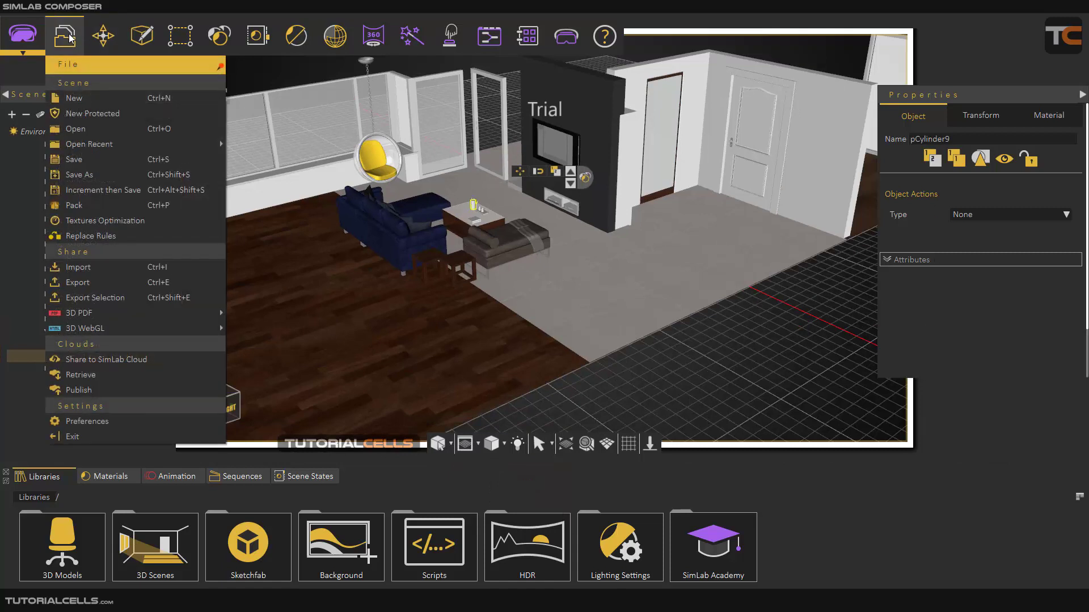
left_click(164, 421)
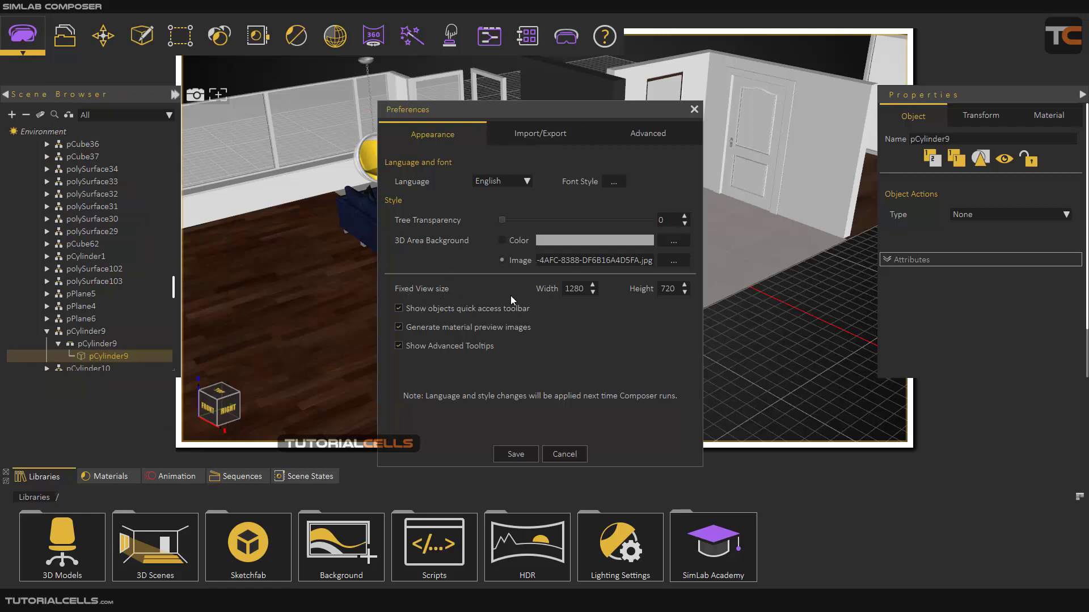
left_click_drag(584, 289, 543, 288)
type("1000")
double_click(668, 289)
left_click(513, 453)
Reselect Fixed View and look closely at the TV wall within the framed area
left_click(450, 444)
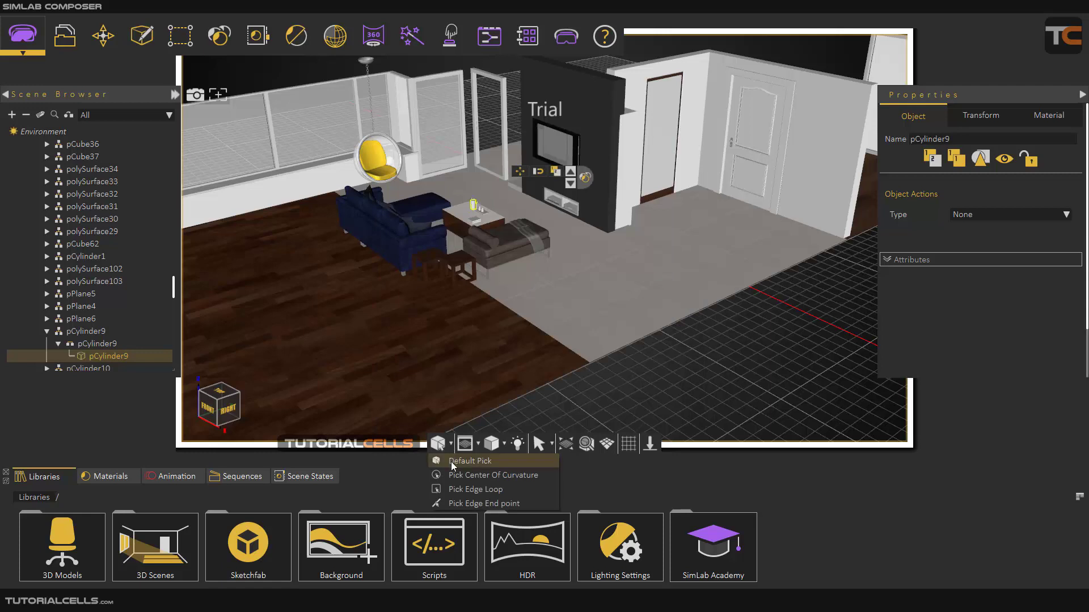
left_click(475, 447)
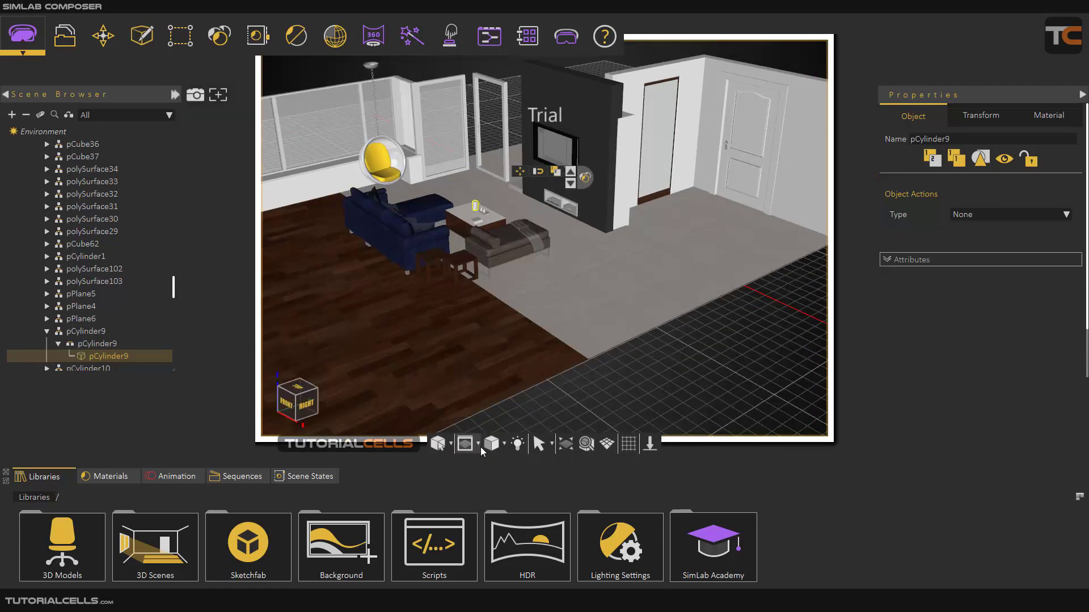
left_click(480, 445)
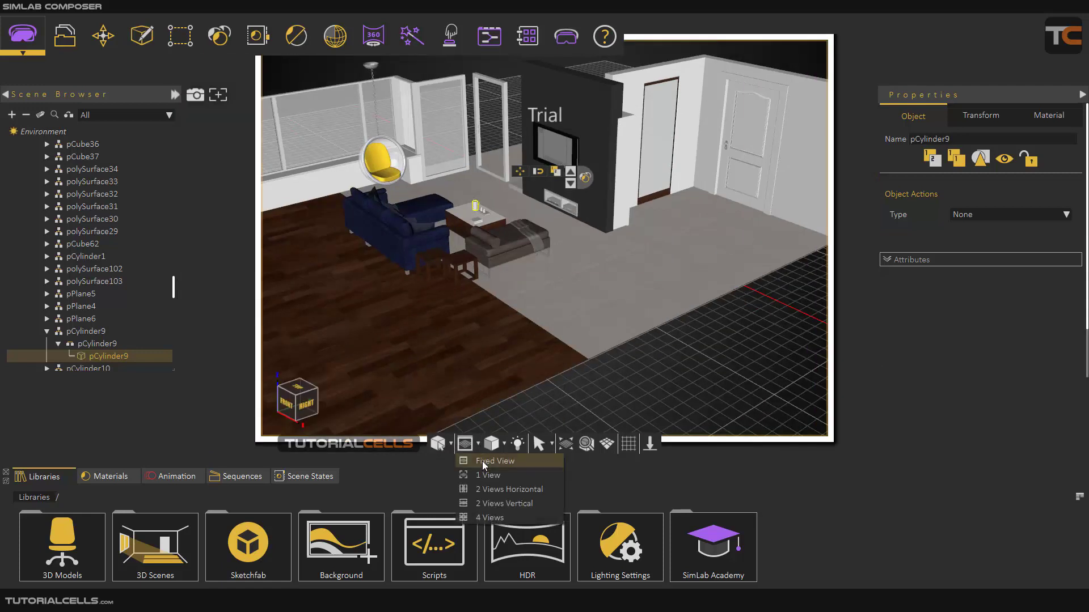
left_click(482, 461)
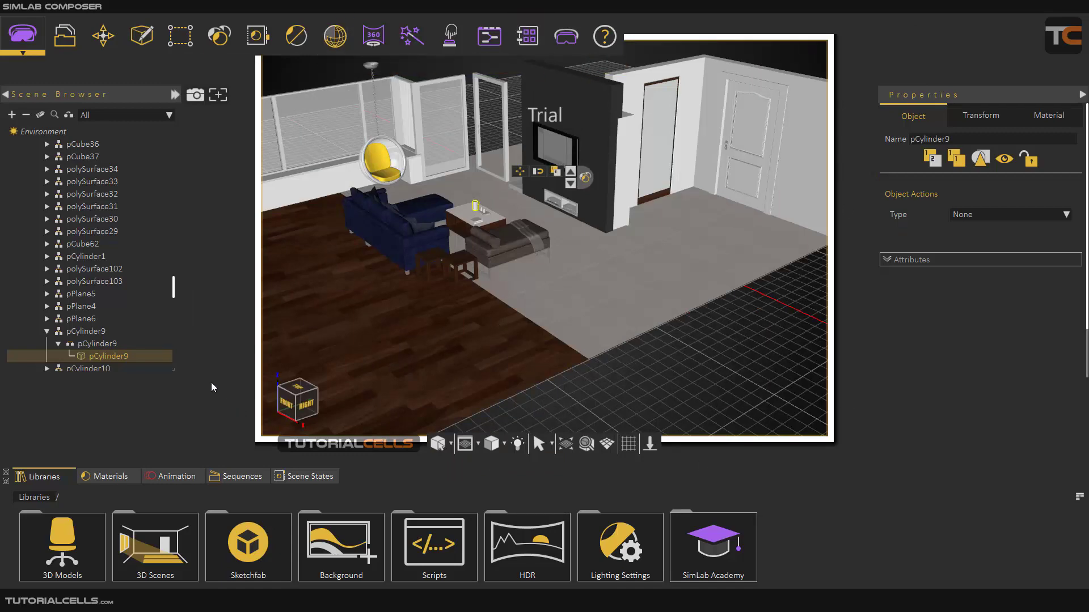
left_click_drag(518, 328, 553, 241)
scroll(555, 245, "up", 3)
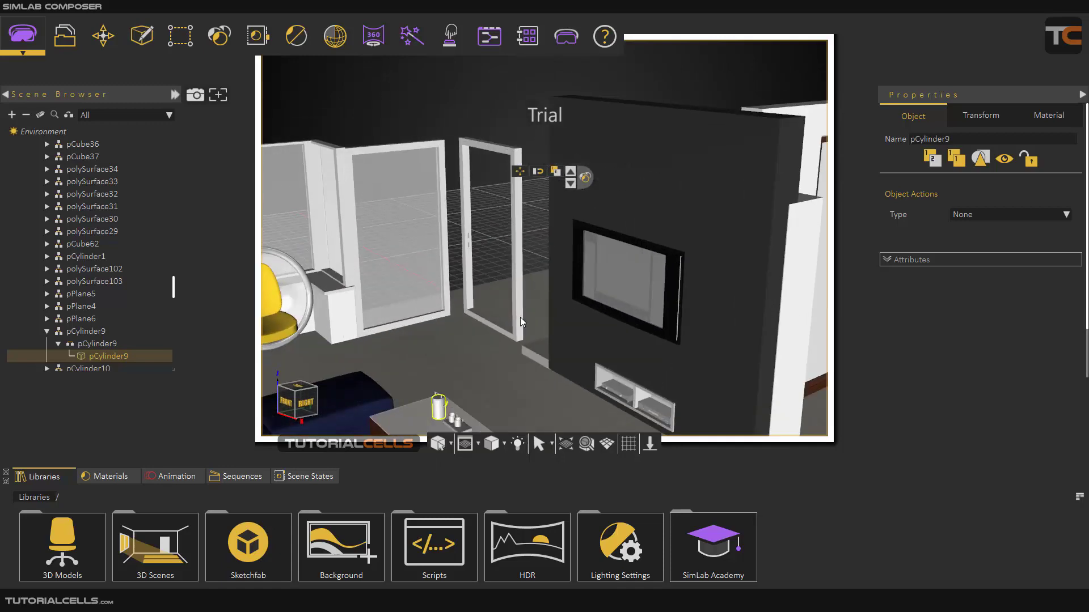
Return the viewport to 1 View and deselect the white jug
left_click(475, 450)
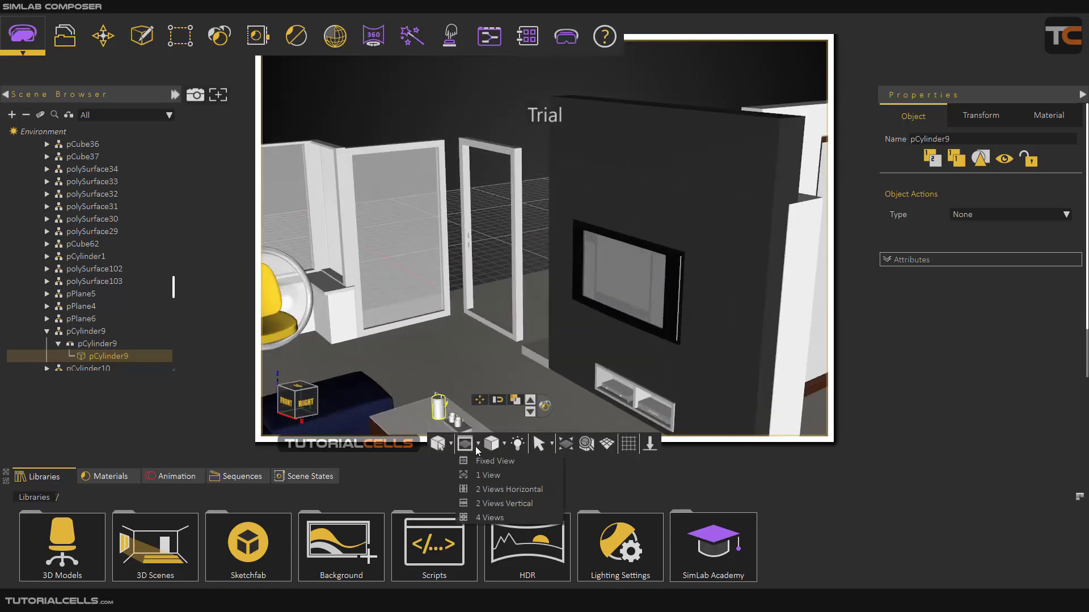
left_click(488, 472)
left_click(475, 449)
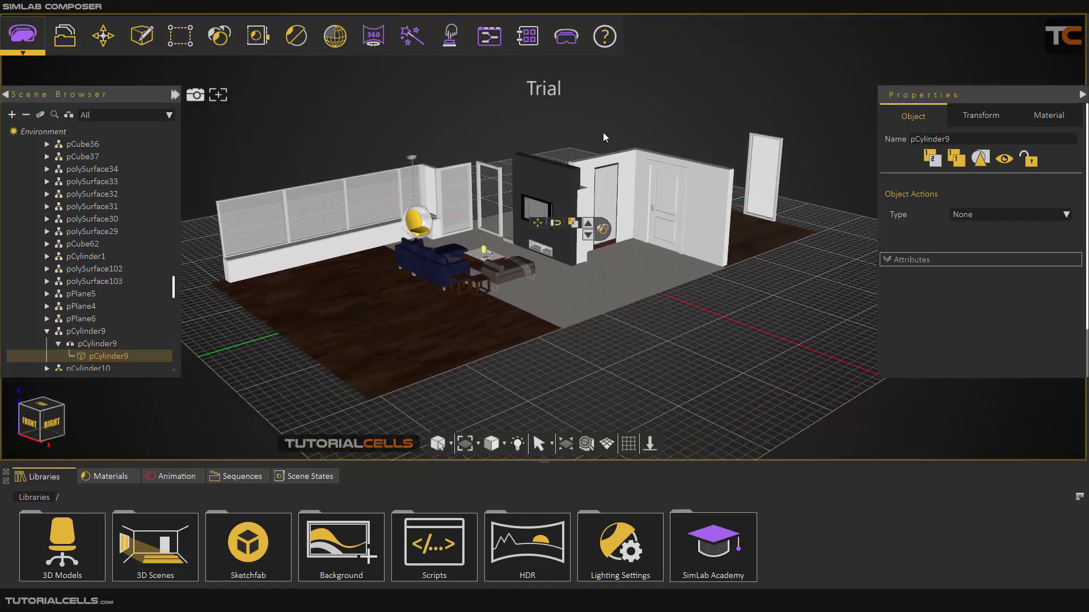
left_click(628, 116)
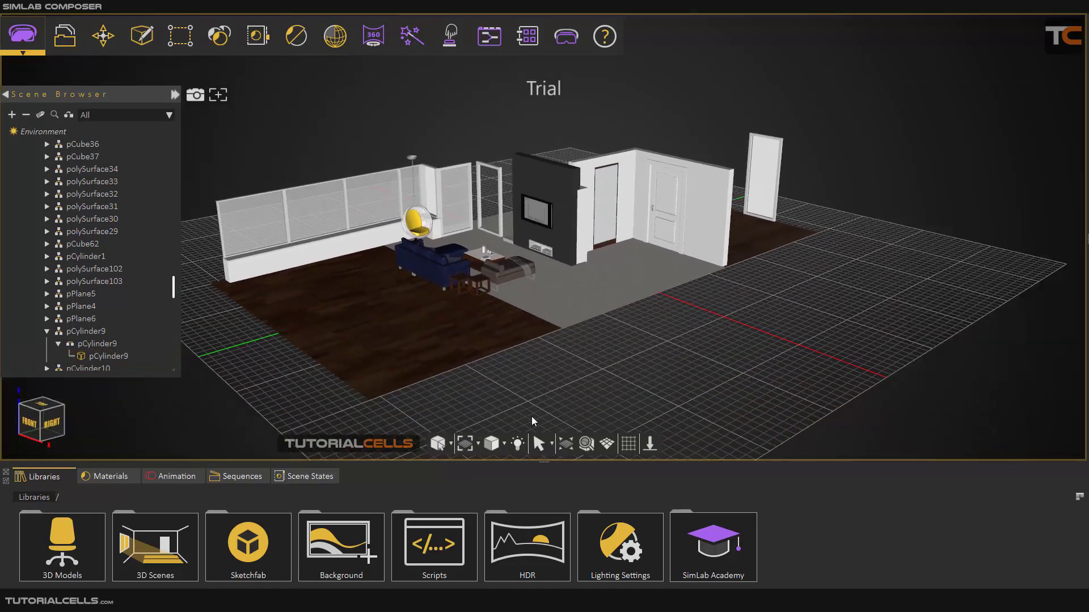
Split the viewport into 2 Views Horizontal, orbit both views, and set the second one to the Right orientation
left_click(478, 444)
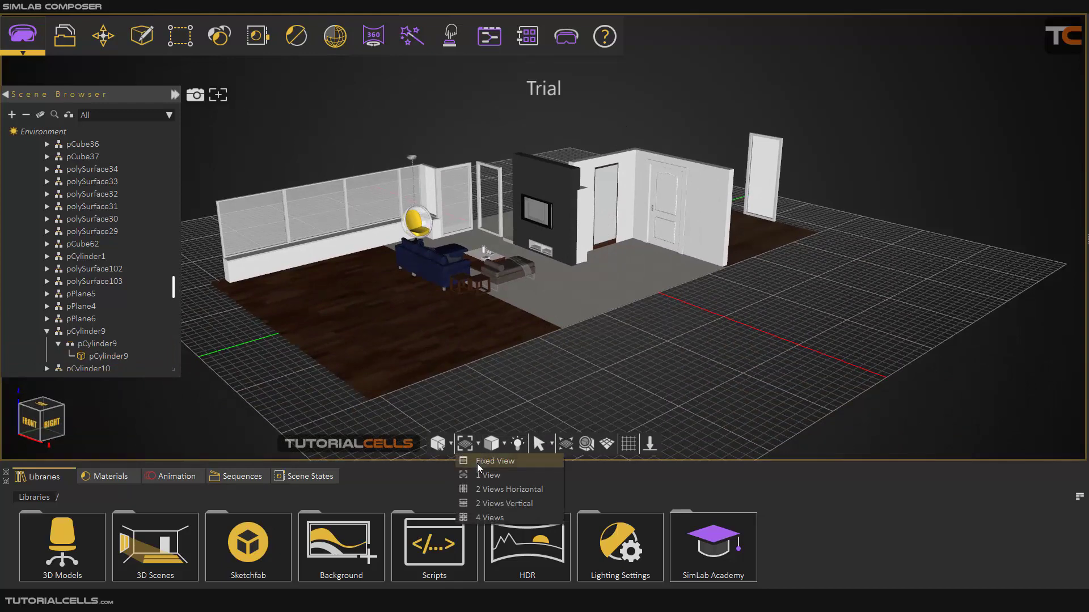
left_click(494, 491)
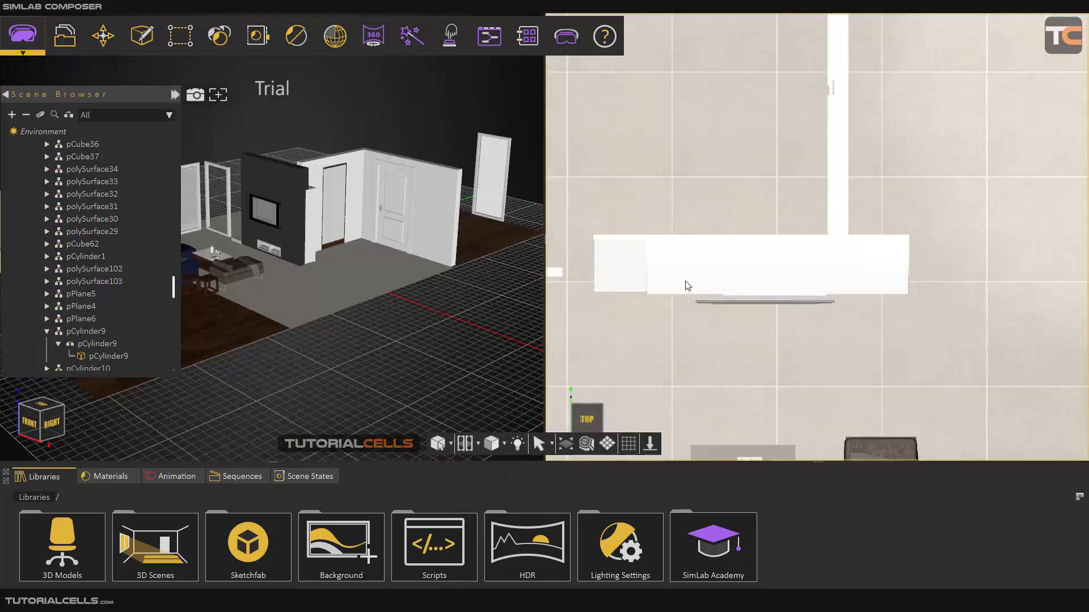
middle_click_drag(668, 235, 681, 293)
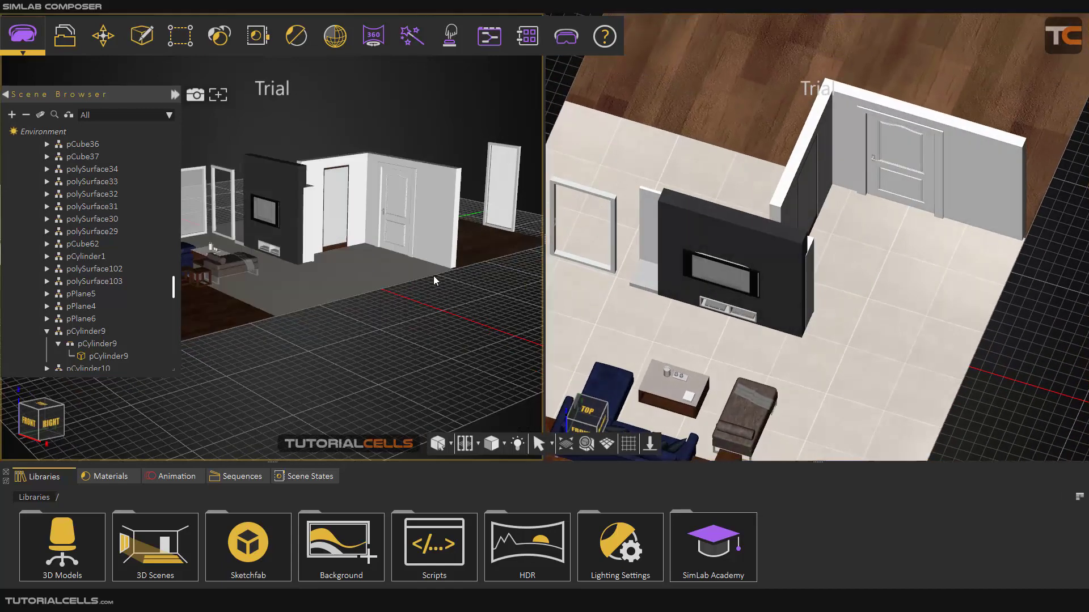
middle_click_drag(444, 292, 463, 292)
middle_click_drag(706, 316, 763, 284)
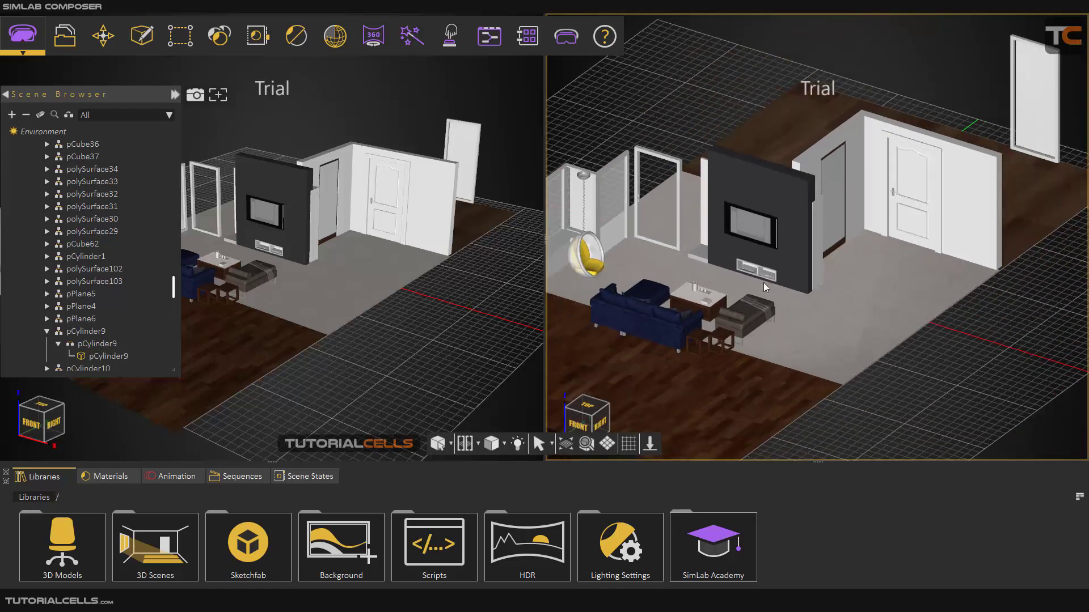
left_click(600, 423)
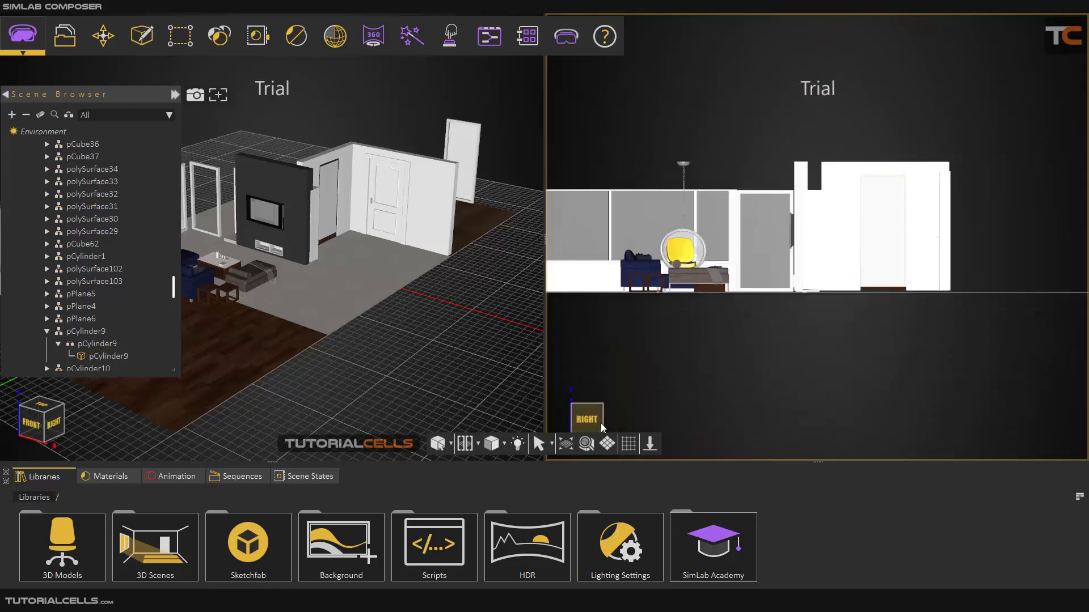
Change the layout to 4 Views and turn the Right-oriented viewport to an angled perspective
left_click(477, 448)
left_click(475, 516)
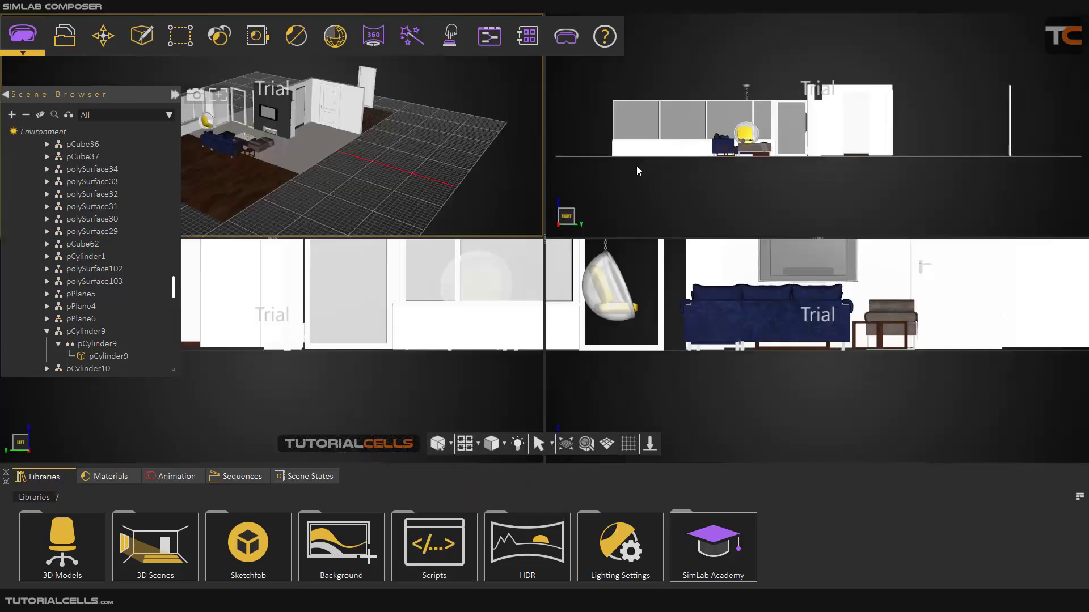
left_click(569, 214)
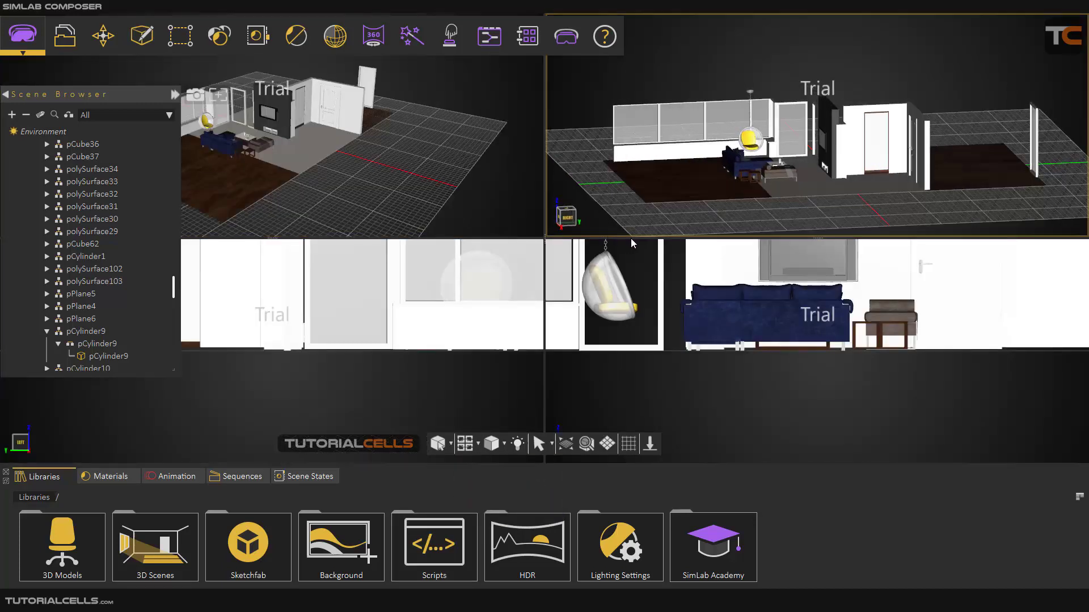
Set the angled perspective viewport to the standard Top View
right_click(677, 91)
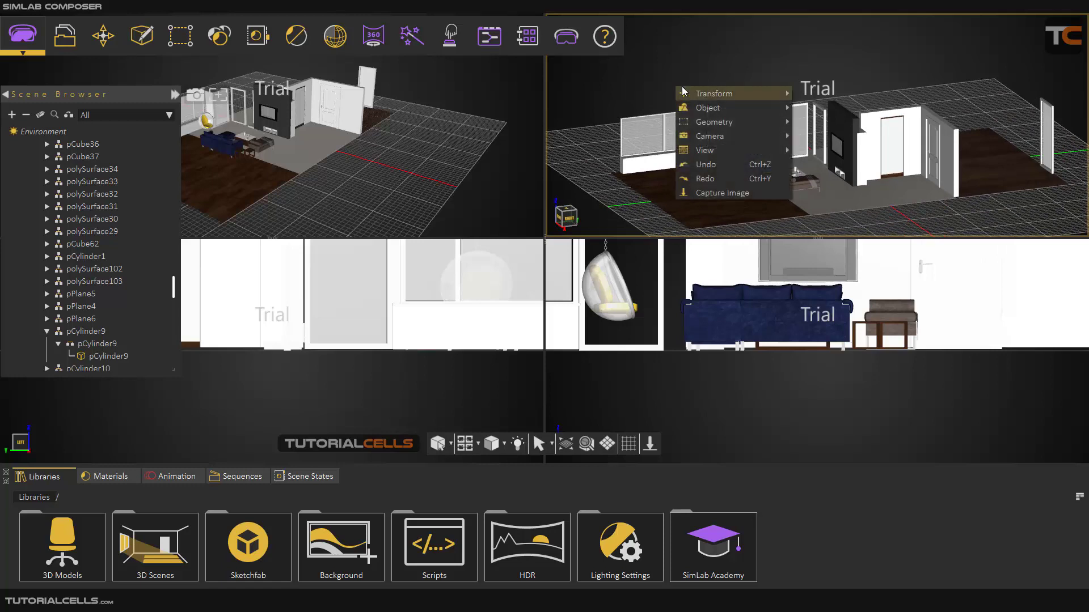
mouse_move(714, 152)
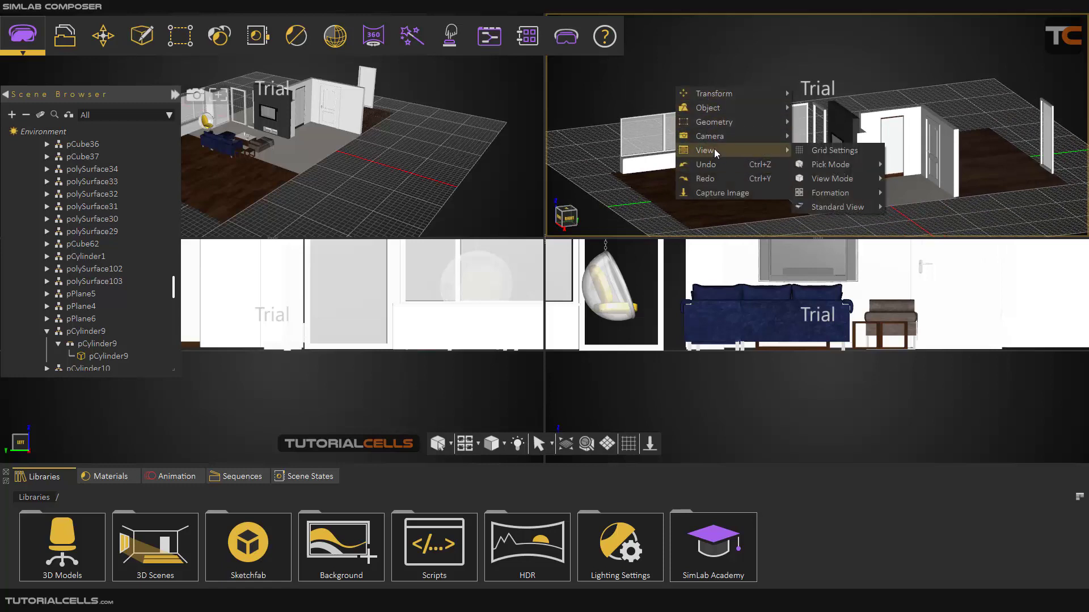
mouse_move(845, 209)
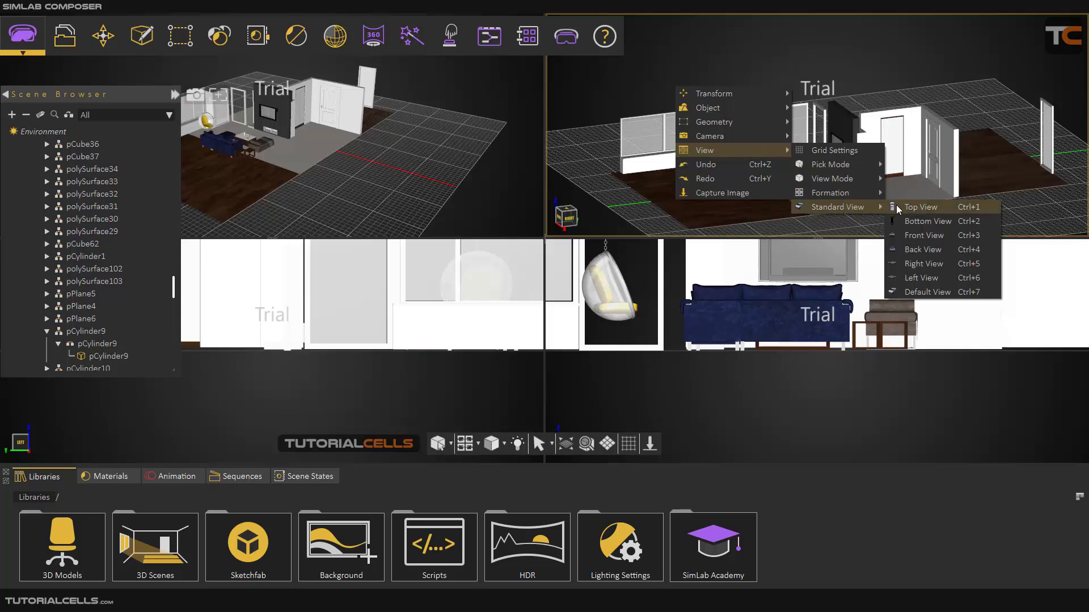
left_click(897, 206)
Set the viewport facing the sofa and TV to the standard Front View and zoom it out
right_click(798, 394)
mouse_move(831, 461)
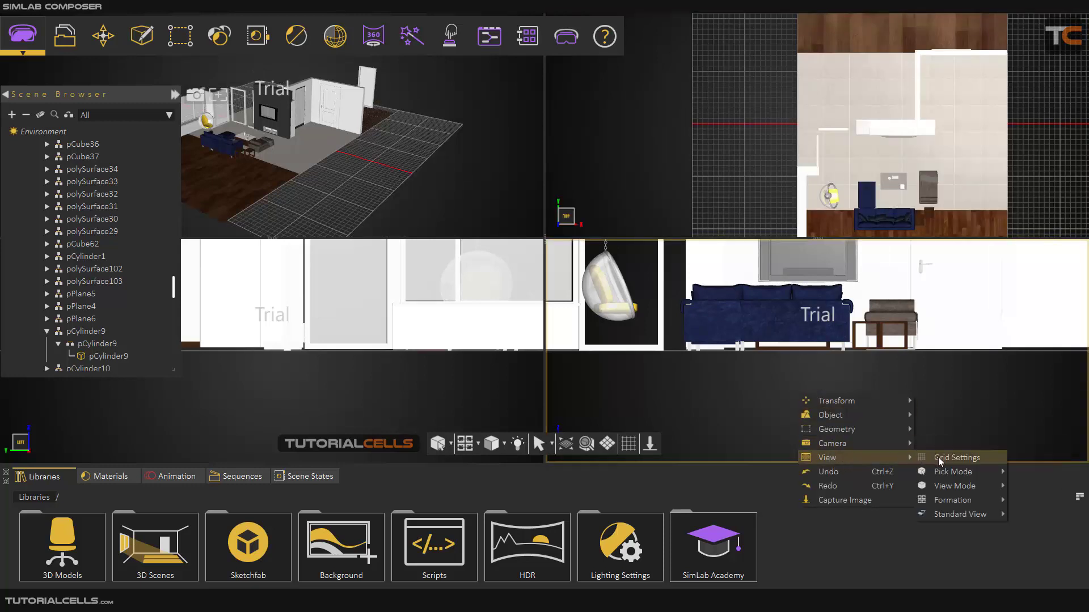
mouse_move(975, 516)
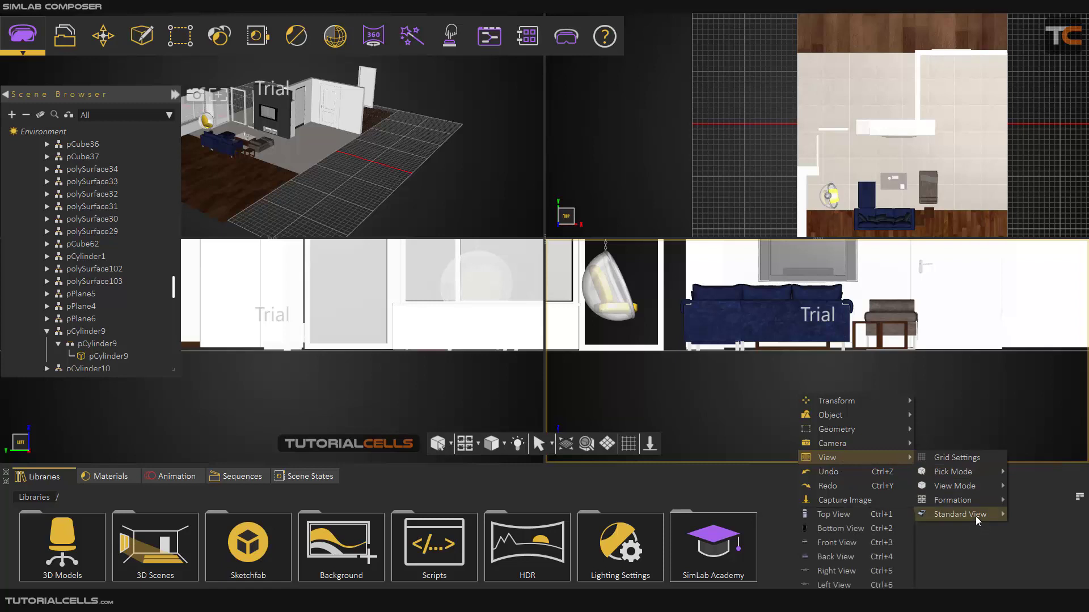
left_click(832, 542)
scroll(747, 387, "down", 4)
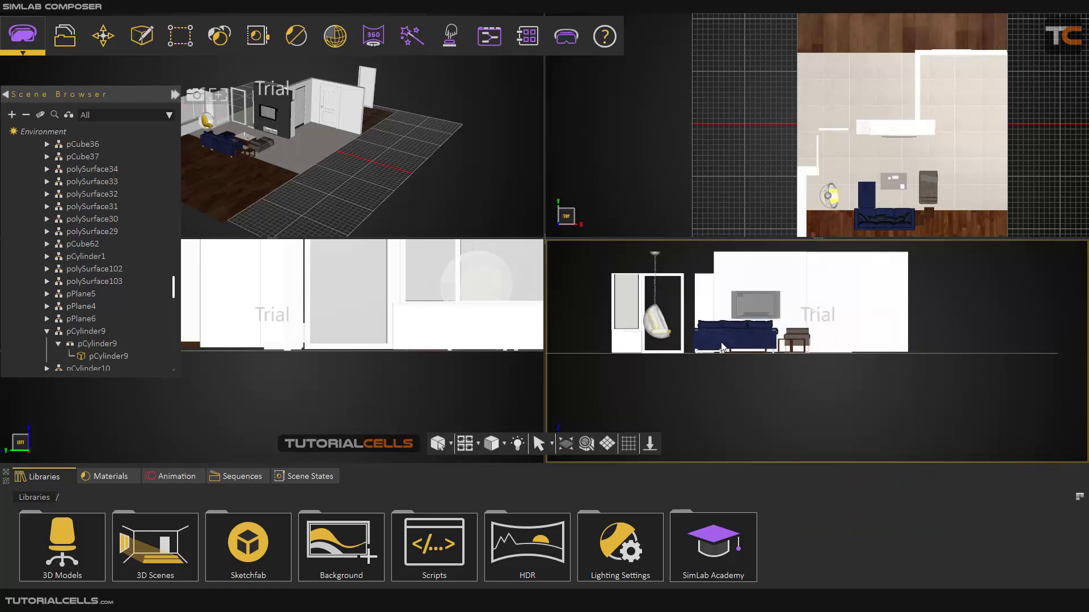
Return the viewport layout to 1 View and frame the living room more closely
left_click(478, 444)
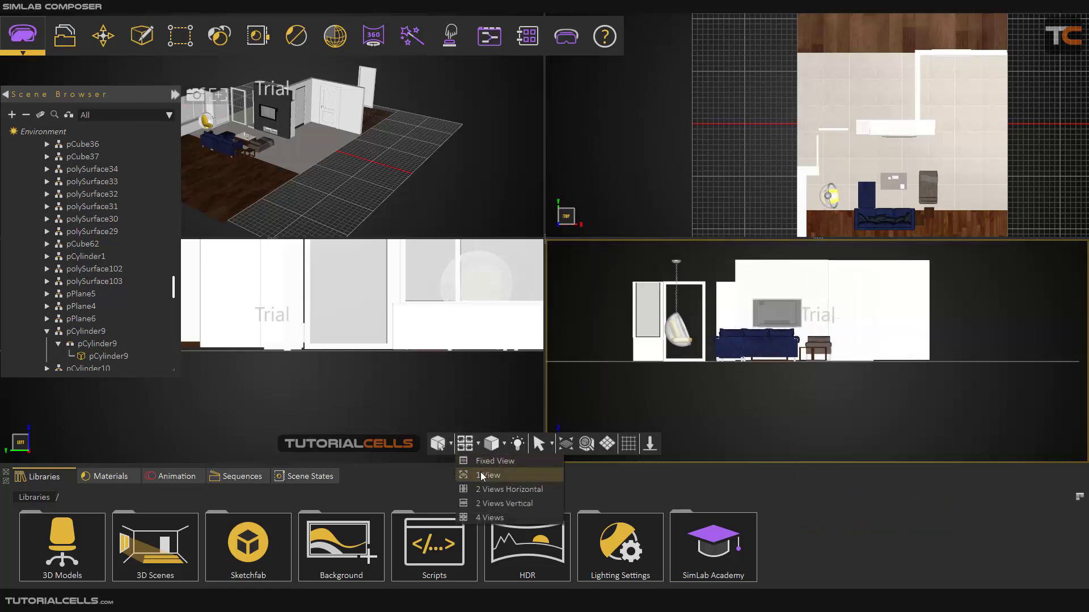
left_click(527, 476)
scroll(484, 311, "up", 4)
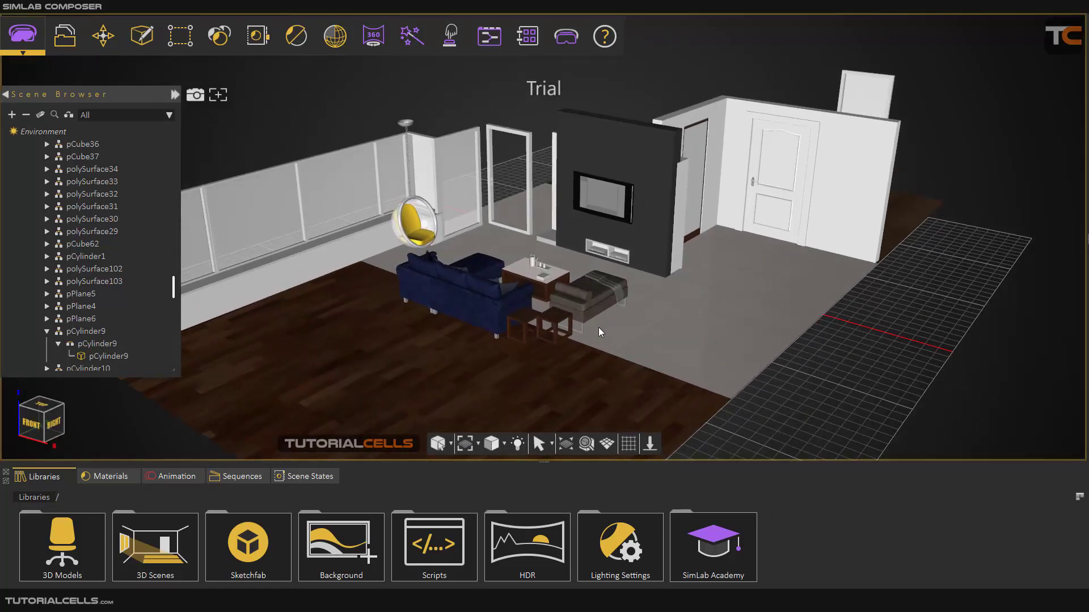
middle_click_drag(621, 302, 621, 310)
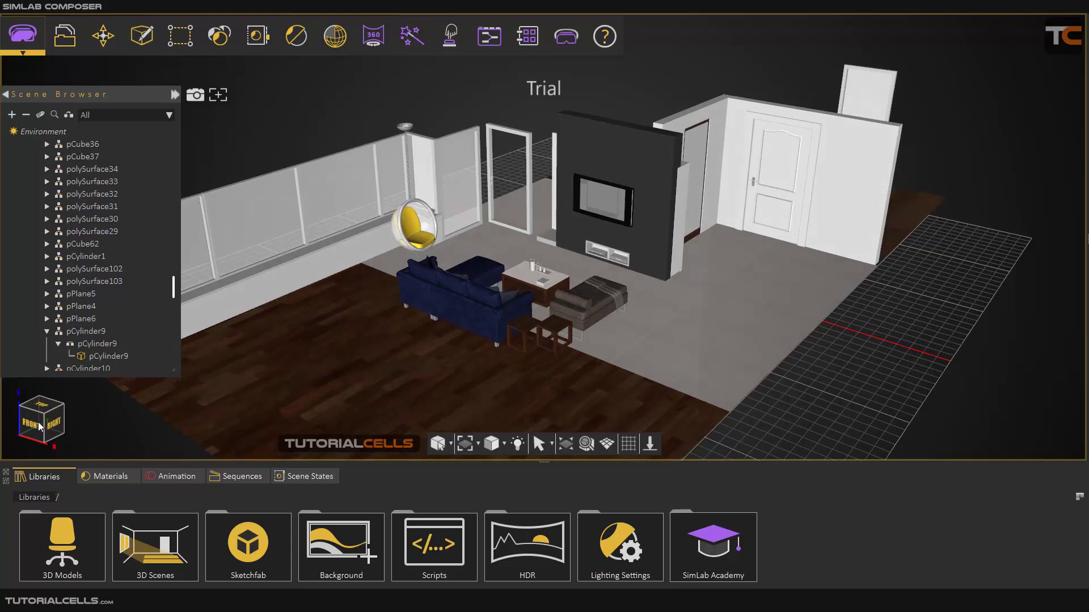
Orient the view to Right and switch it from perspective to parallel projection
left_click(55, 429)
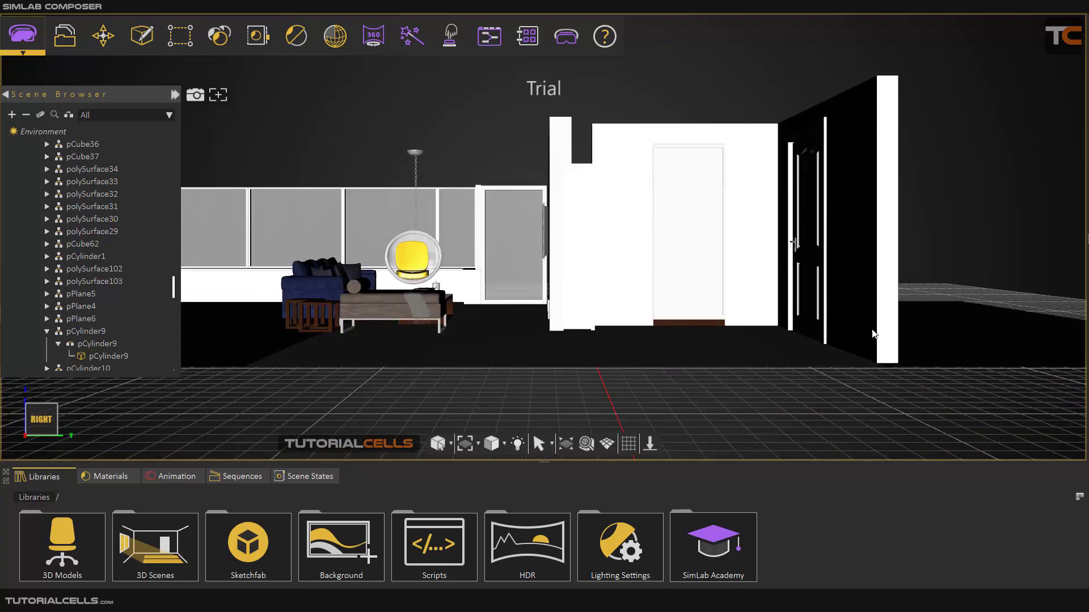
scroll(845, 294, "up", 1)
scroll(842, 289, "down", 1)
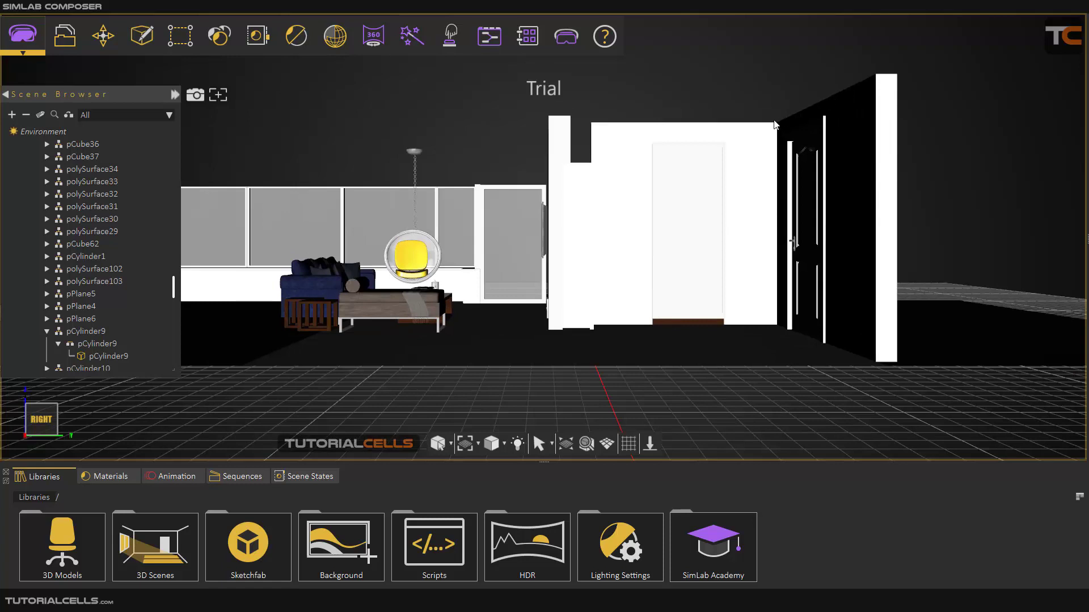
left_click(608, 448)
middle_click_drag(683, 304, 759, 332)
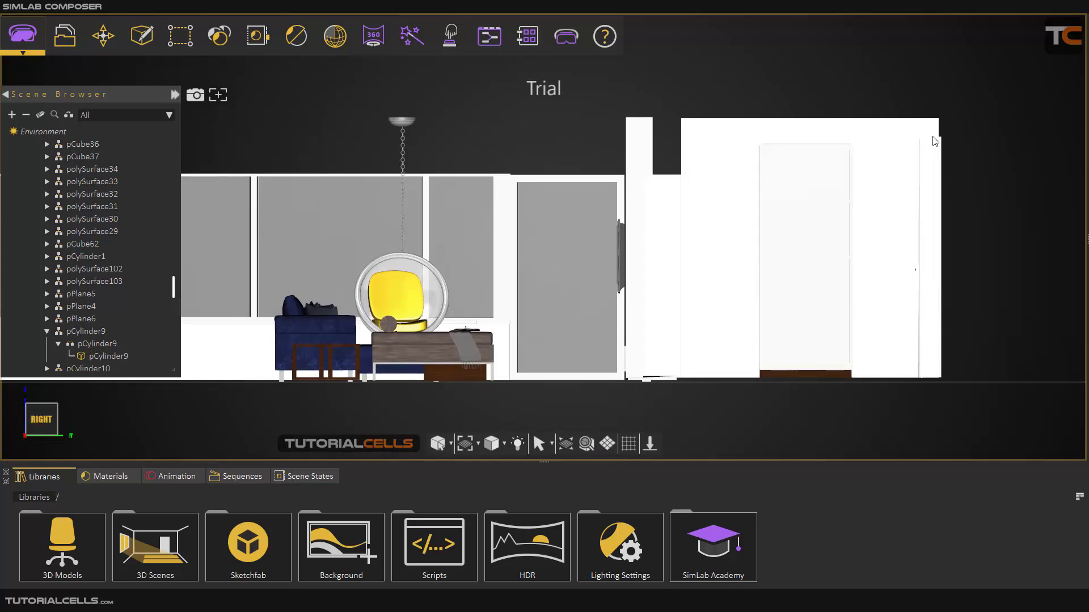
Orbit to an angled view of the room and compare parallel with perspective projection
left_click_drag(43, 429, 703, 284)
middle_click_drag(703, 284, 635, 298)
scroll(638, 267, "down", 3)
scroll(634, 299, "up", 2)
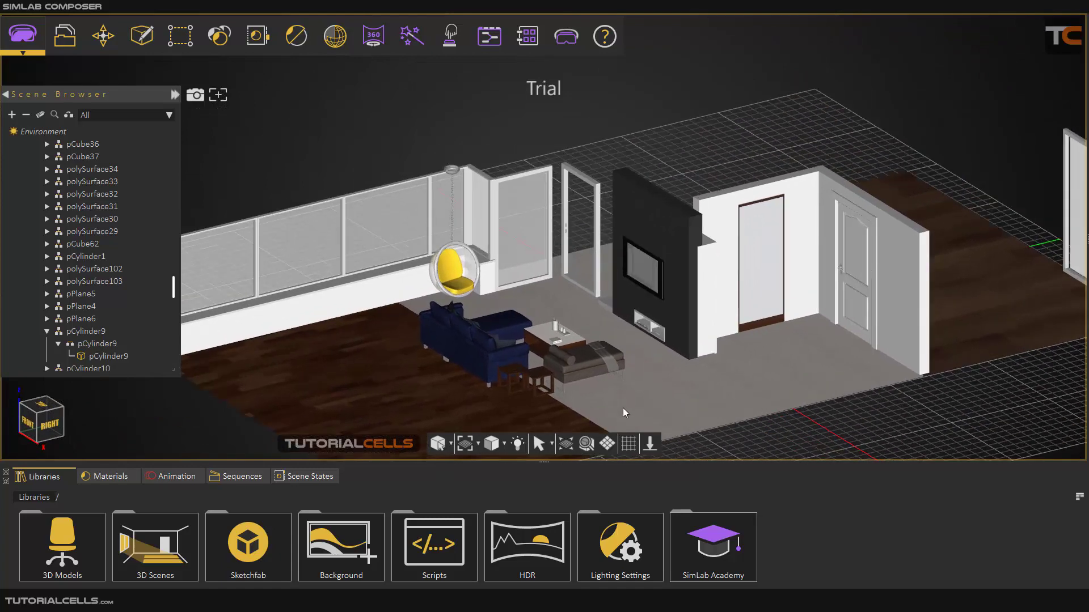
left_click(608, 445)
left_click(608, 445)
left_click(608, 445)
left_click(608, 444)
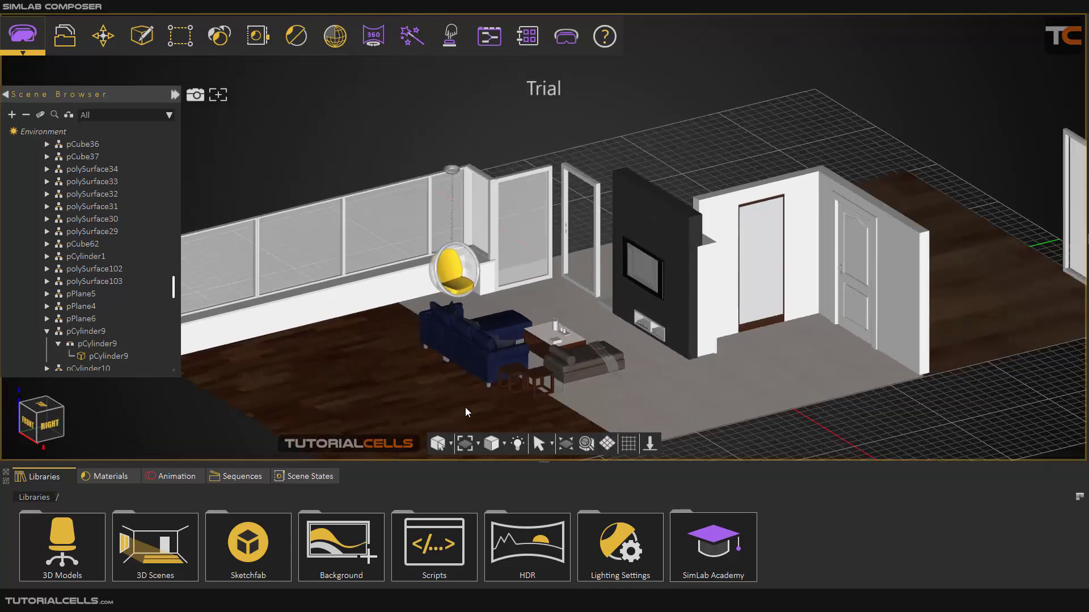
Orient the view to Top, close in on the blue sofa, and compare both projections, finishing in perspective
left_click(41, 405)
scroll(454, 263, "up", 4)
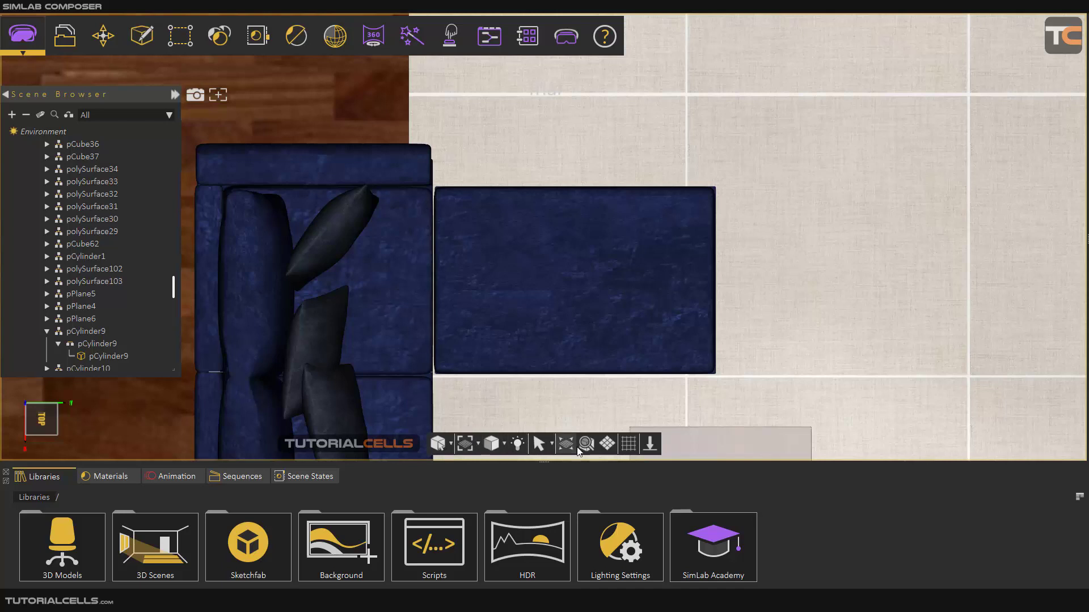
left_click(607, 444)
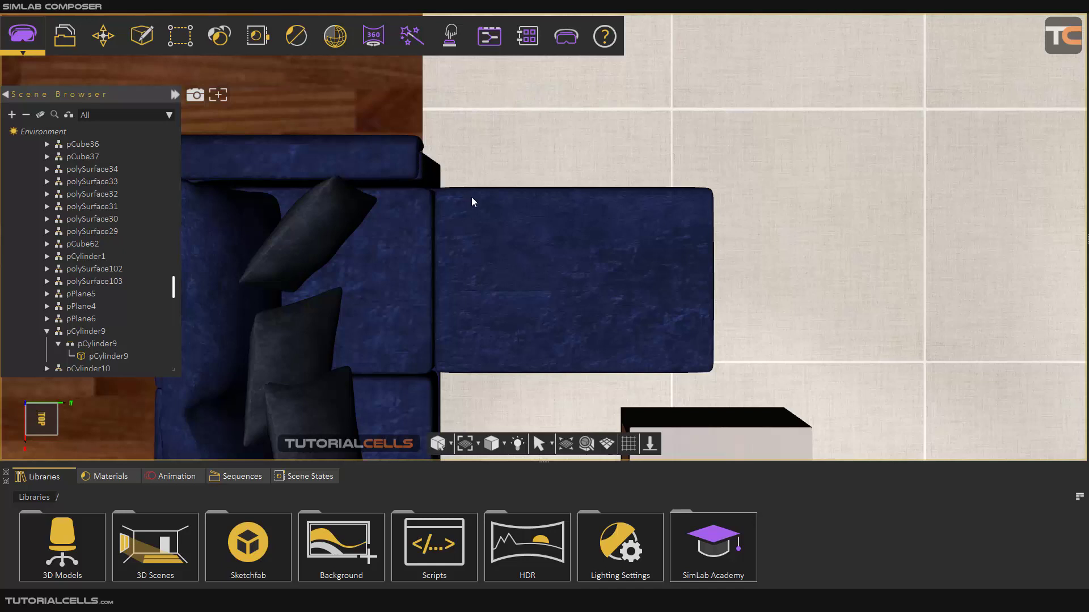
left_click(606, 447)
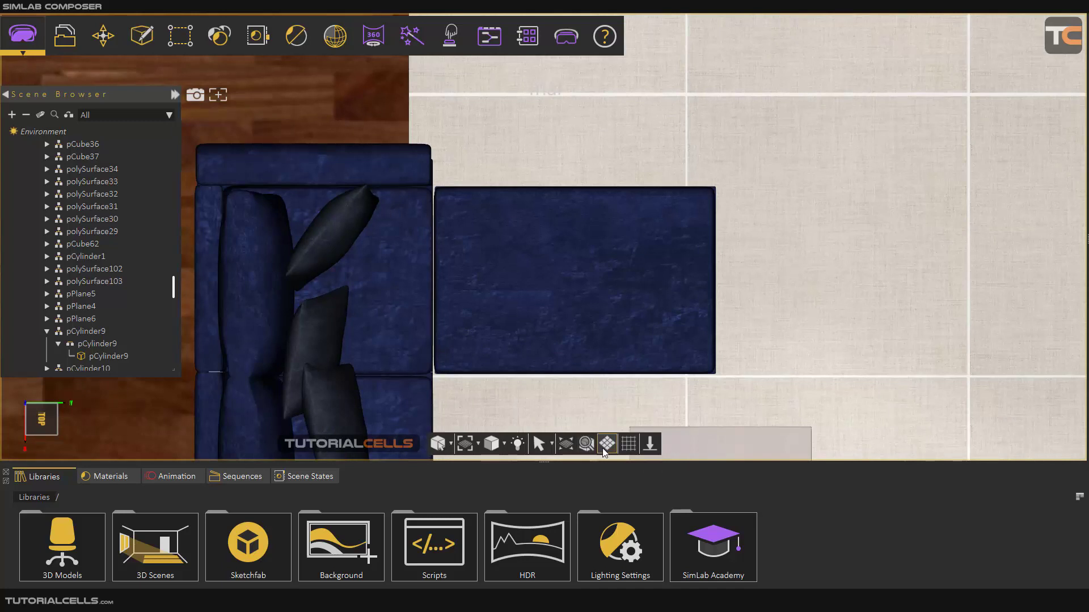
left_click(603, 448)
Zoom out from the sofa and orbit to an angled overview of the whole living room
scroll(558, 303, "down", 5)
middle_click_drag(546, 356, 548, 202)
scroll(458, 270, "down", 3)
left_click_drag(458, 270, 649, 269)
scroll(648, 264, "up", 4)
scroll(648, 263, "down", 2)
middle_click_drag(610, 314, 600, 328)
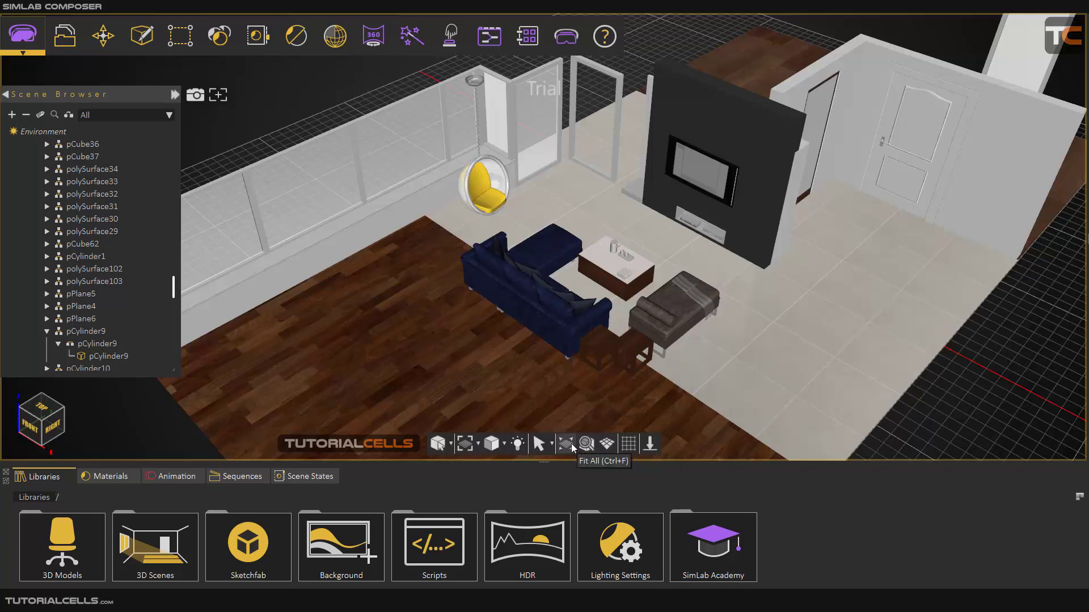
Display the scene in XRay View and examine the transparent furniture from a low, close angle
left_click(479, 445)
left_click(502, 448)
left_click(502, 449)
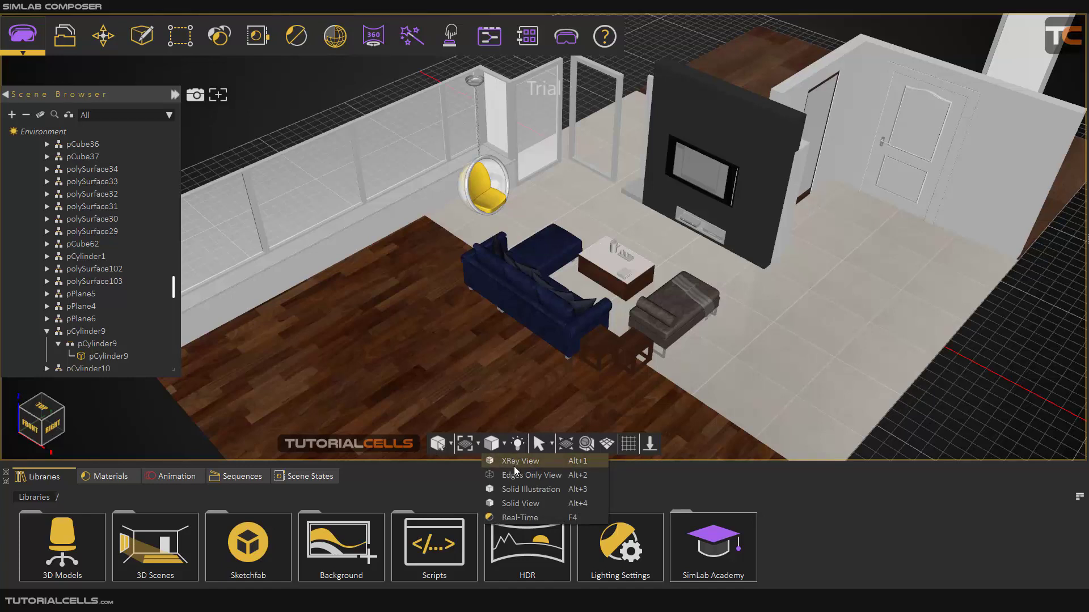
left_click(515, 462)
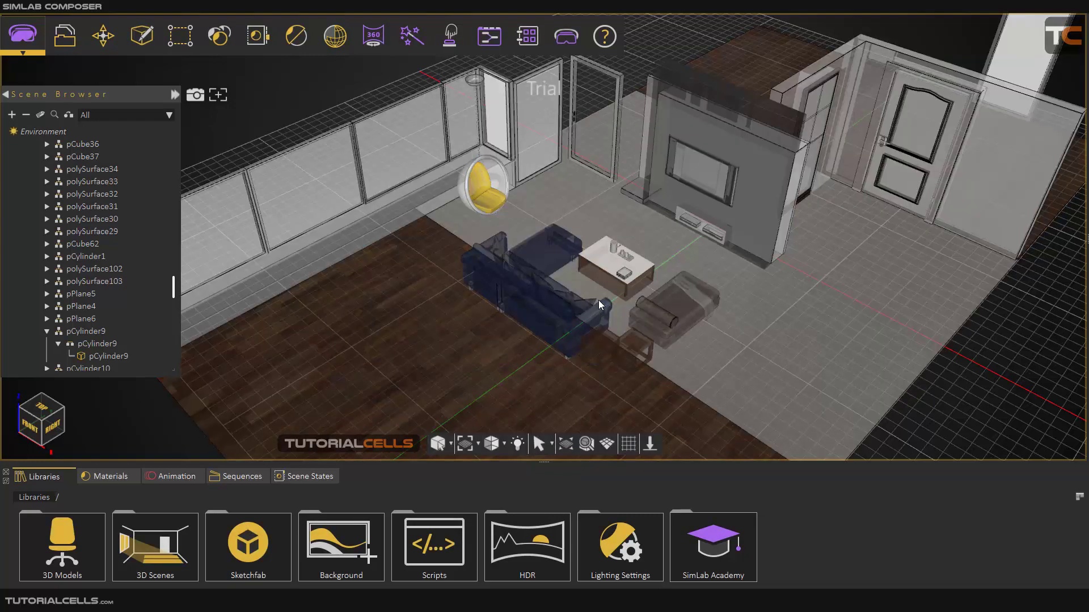
scroll(590, 318, "up", 4)
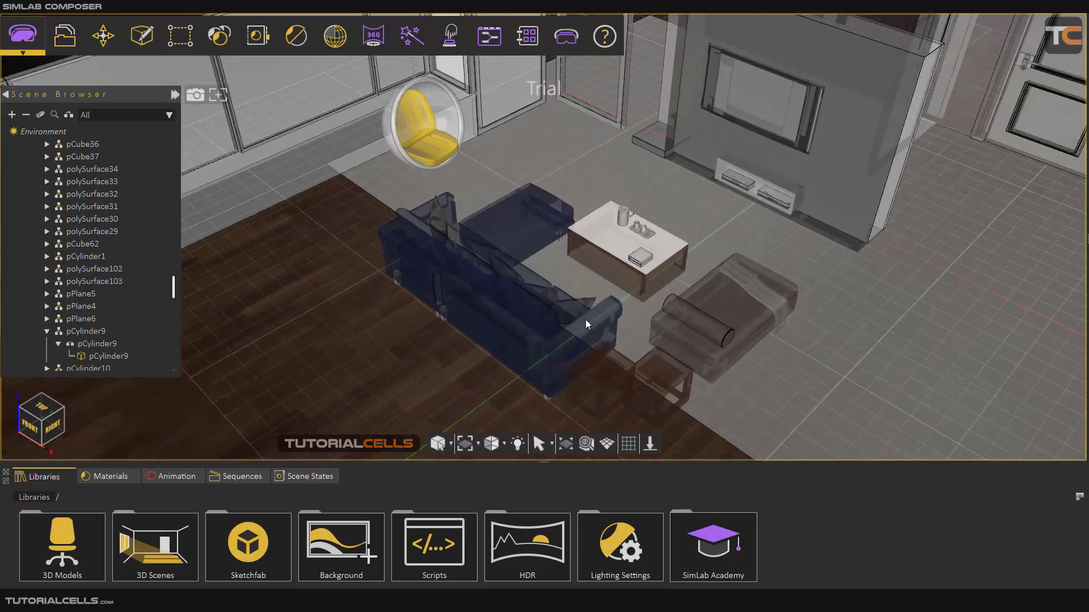
scroll(585, 318, "up", 2)
middle_click_drag(583, 312, 508, 421)
Change the display mode to Edges Only View and inspect the room's outlines from several angles
left_click(504, 443)
left_click(513, 472)
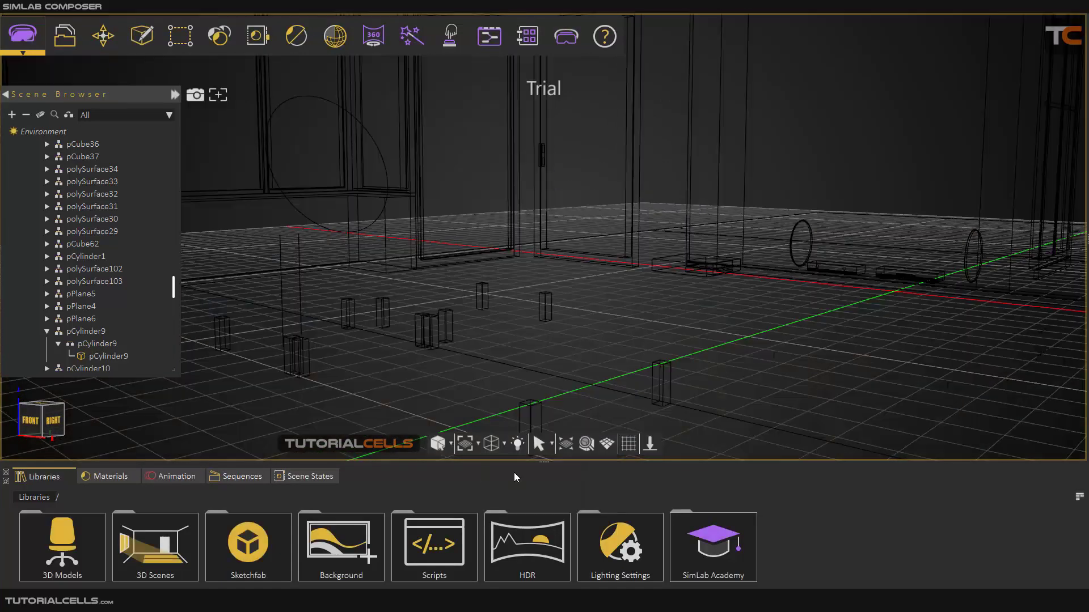
scroll(601, 301, "down", 5)
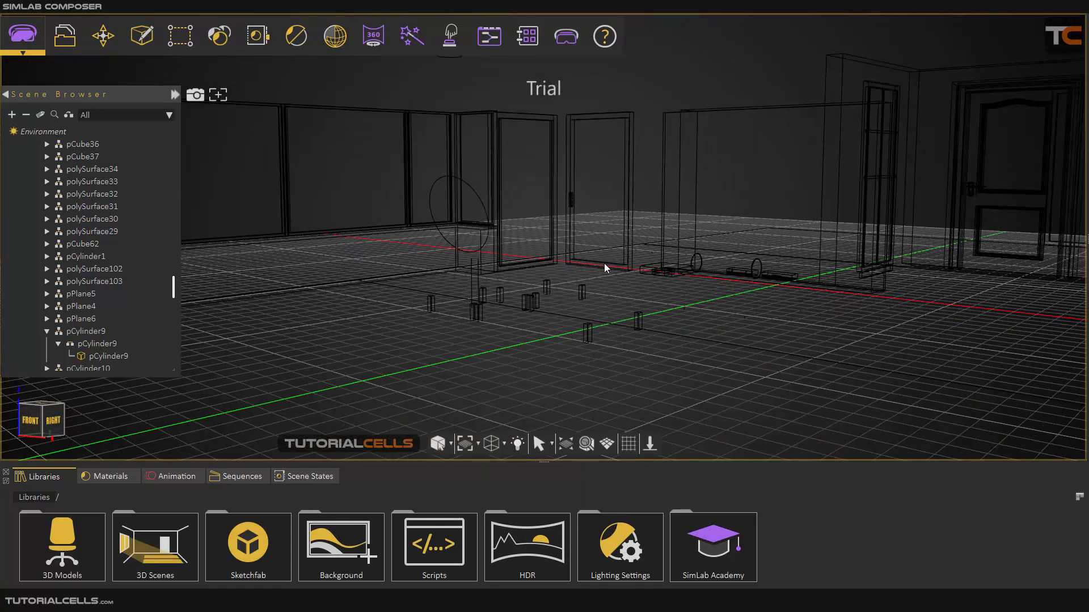
middle_click_drag(604, 268, 682, 282)
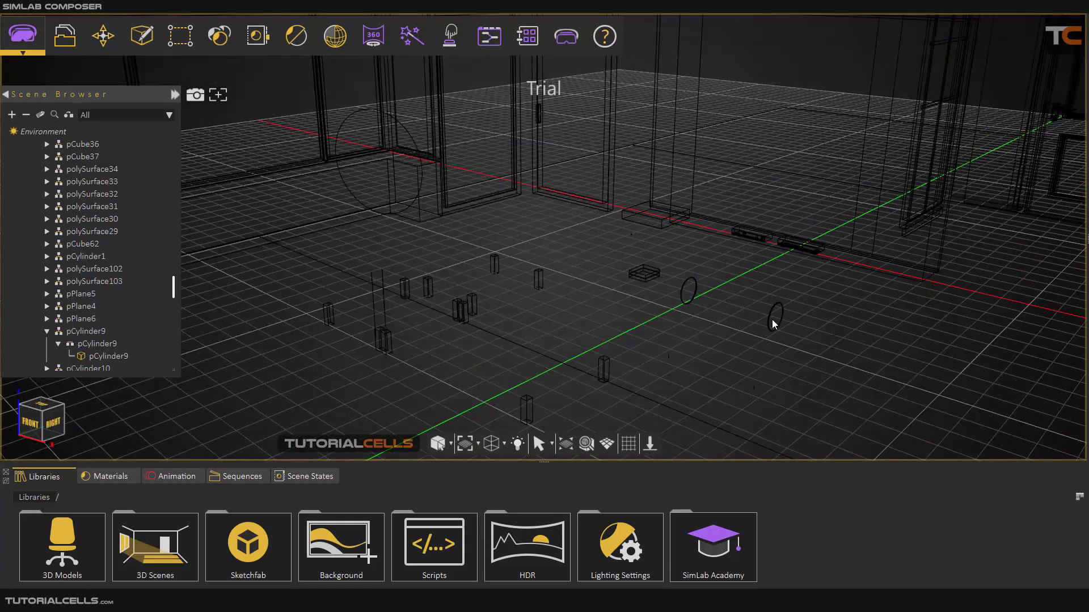
scroll(632, 286, "down", 5)
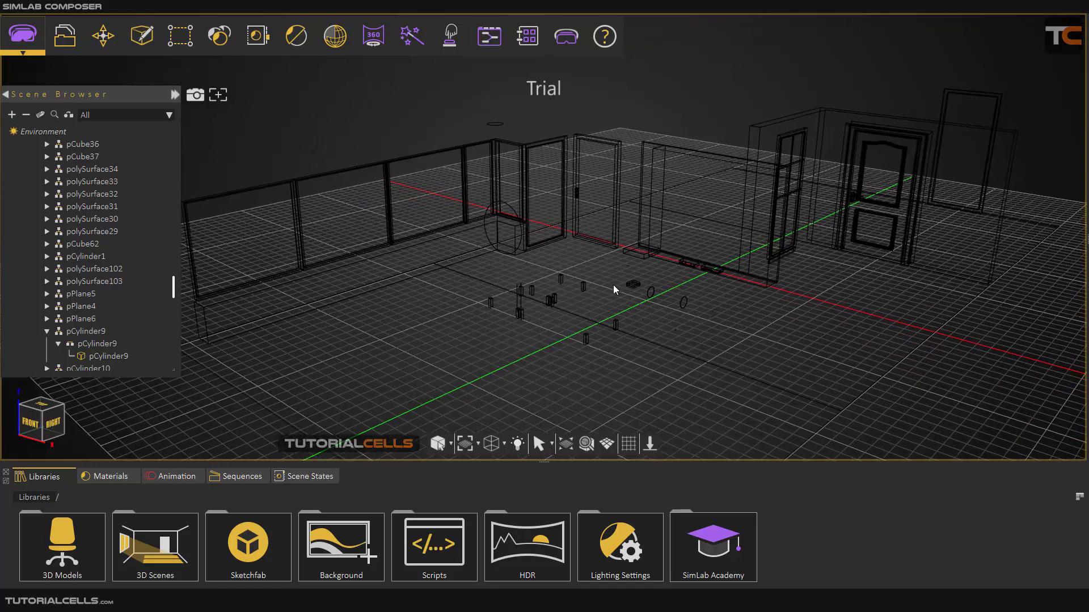
middle_click_drag(604, 285, 595, 285)
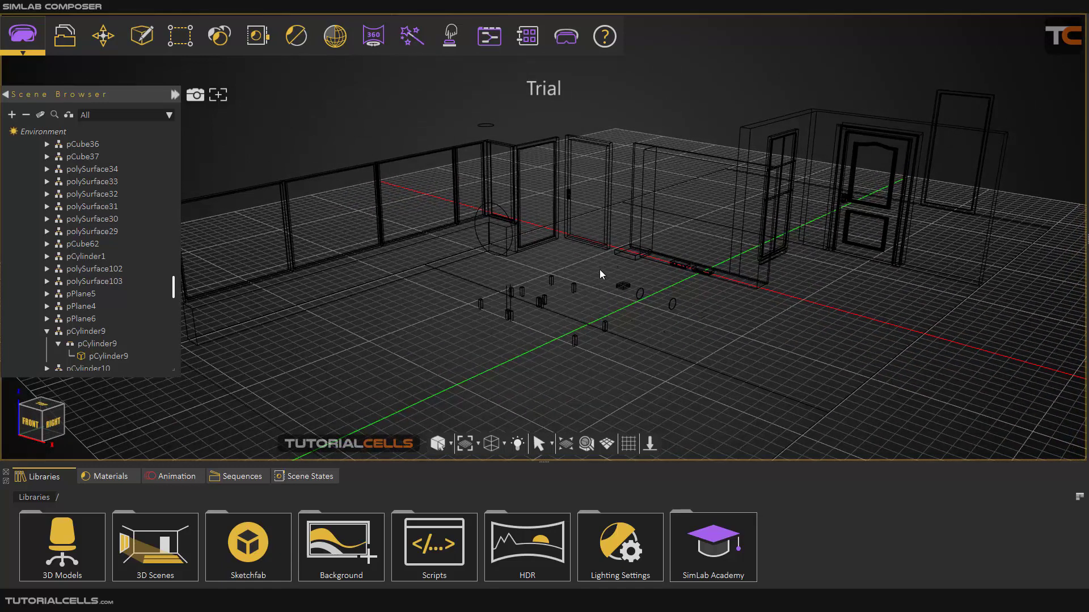
Switch the display mode to Solid Illustration and examine the edges of the round bolster on the brown daybed
left_click(504, 444)
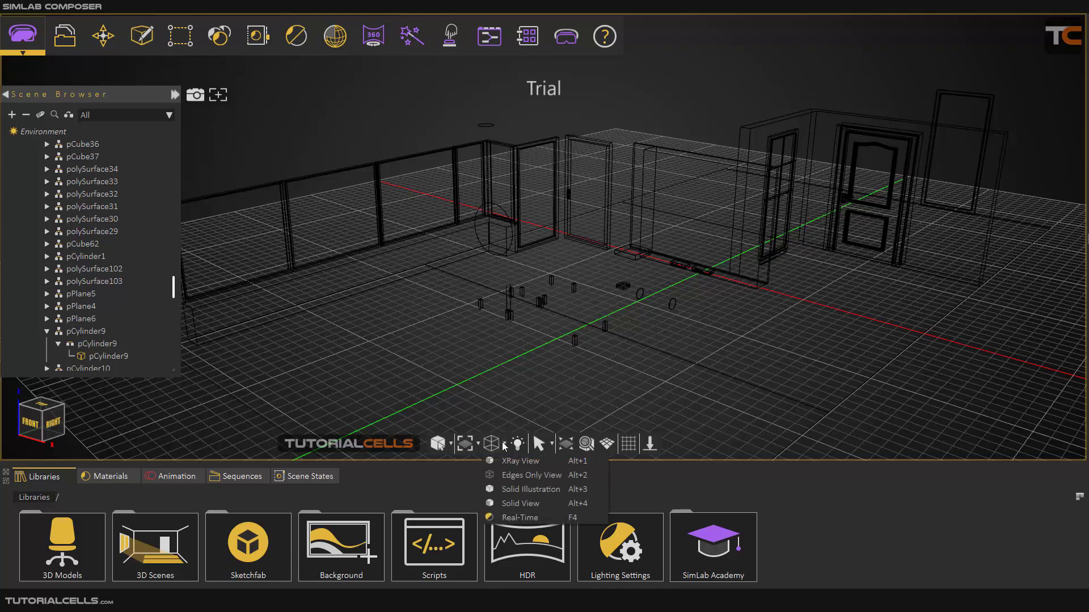
left_click(510, 489)
scroll(645, 308, "up", 10)
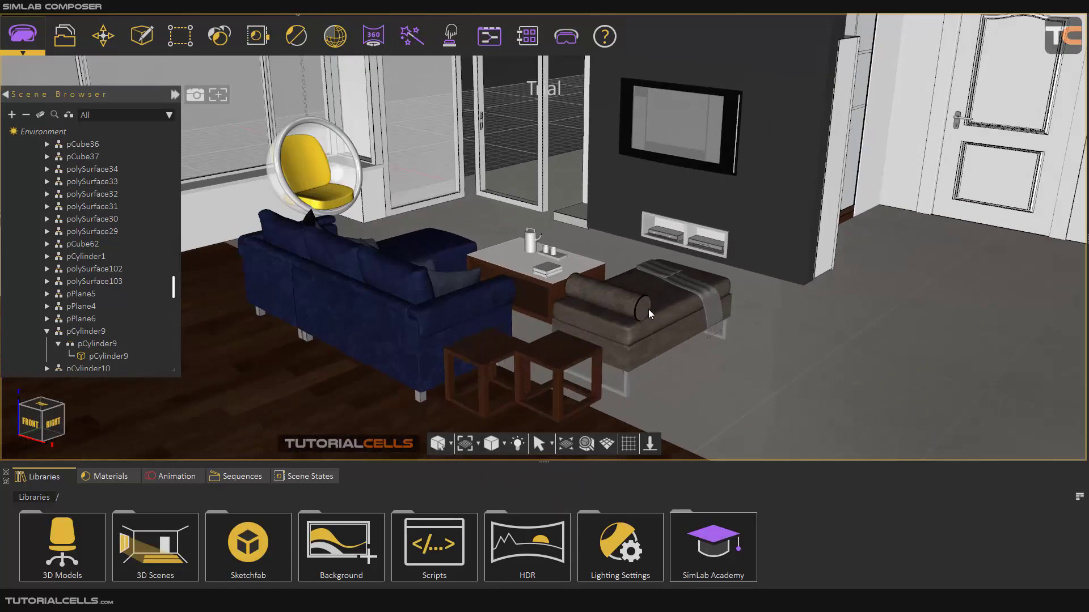
scroll(588, 311, "up", 3)
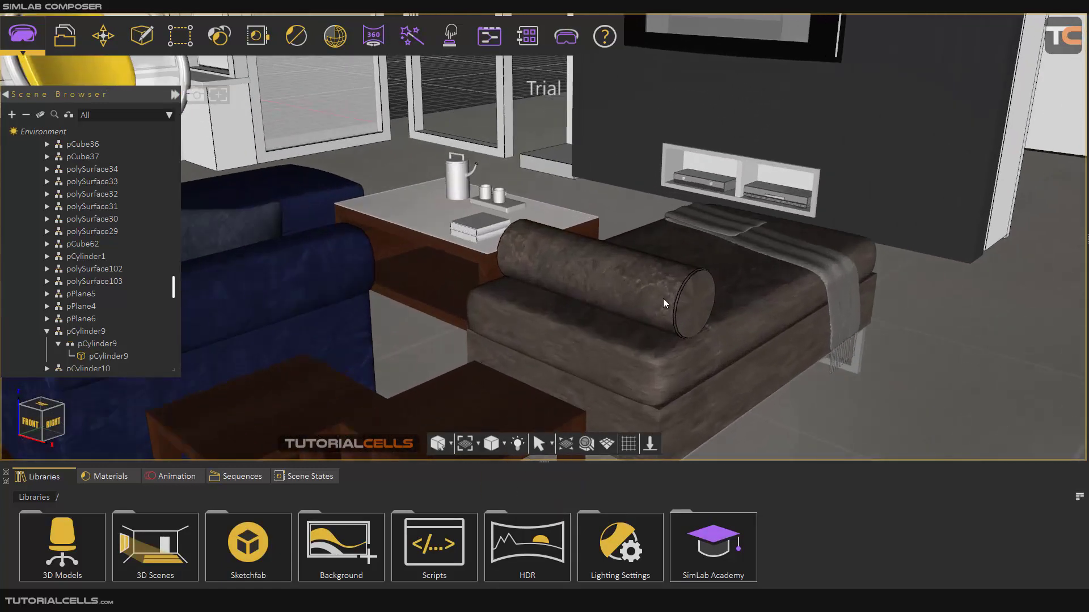
scroll(672, 300, "up", 4)
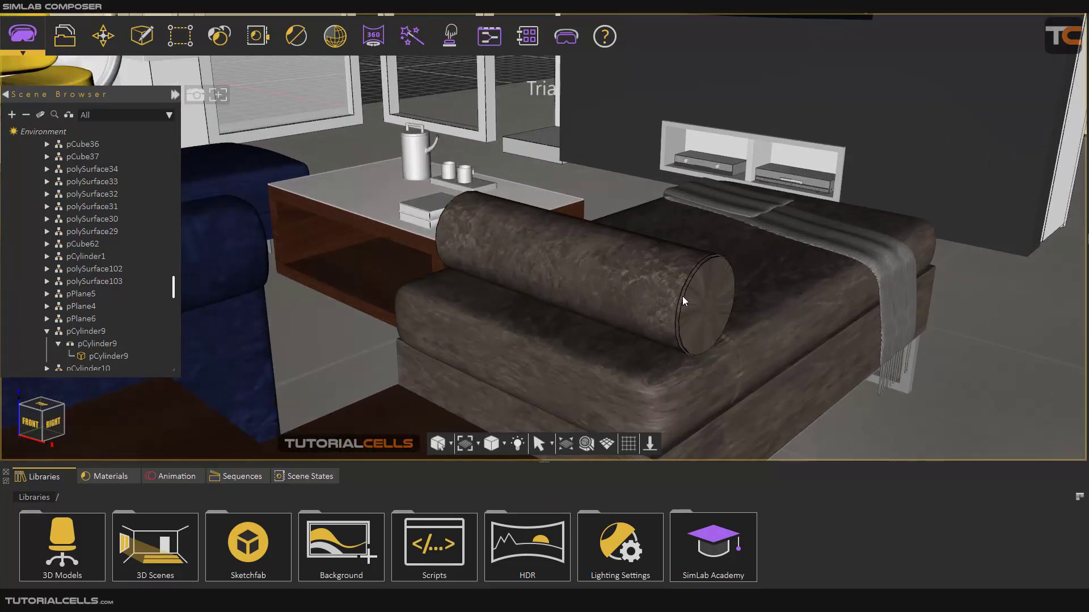
Show the scene in Solid View and pull back to see the whole seating area
left_click(503, 446)
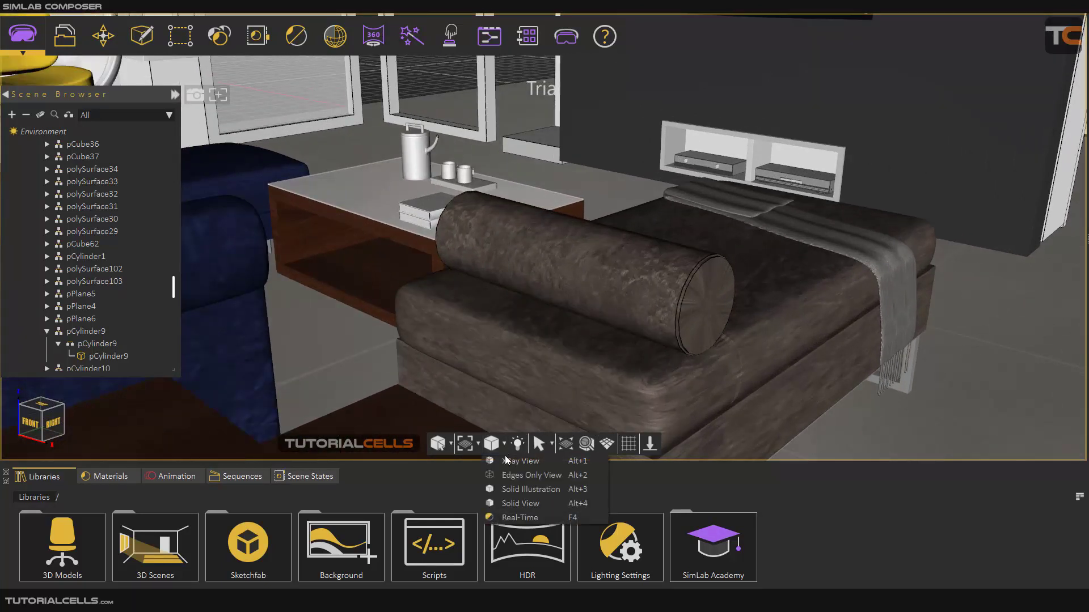
left_click(513, 502)
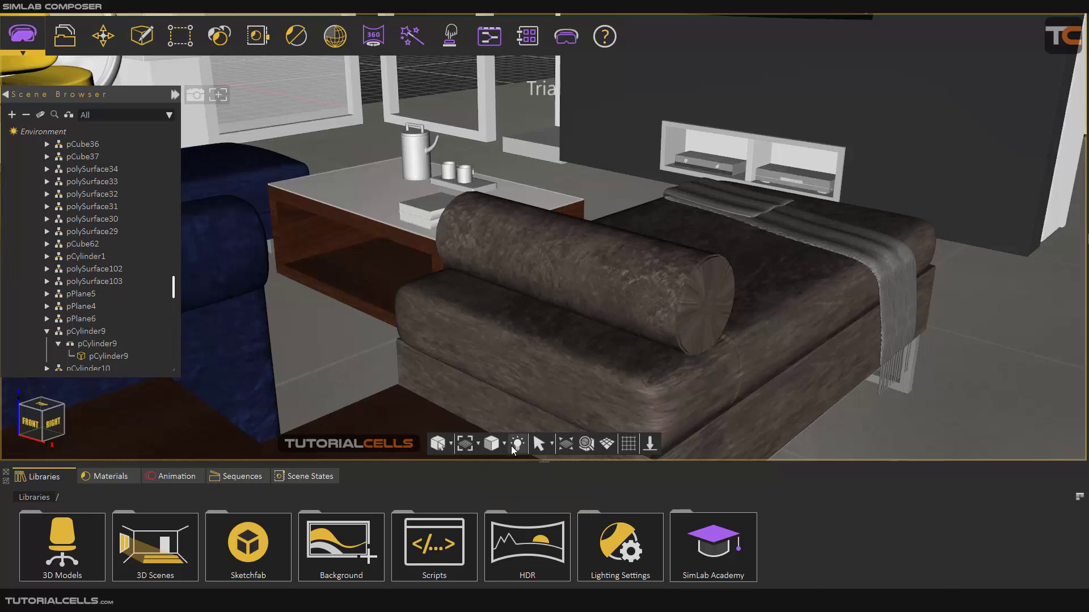
scroll(546, 308, "down", 10)
middle_click_drag(513, 309, 628, 264)
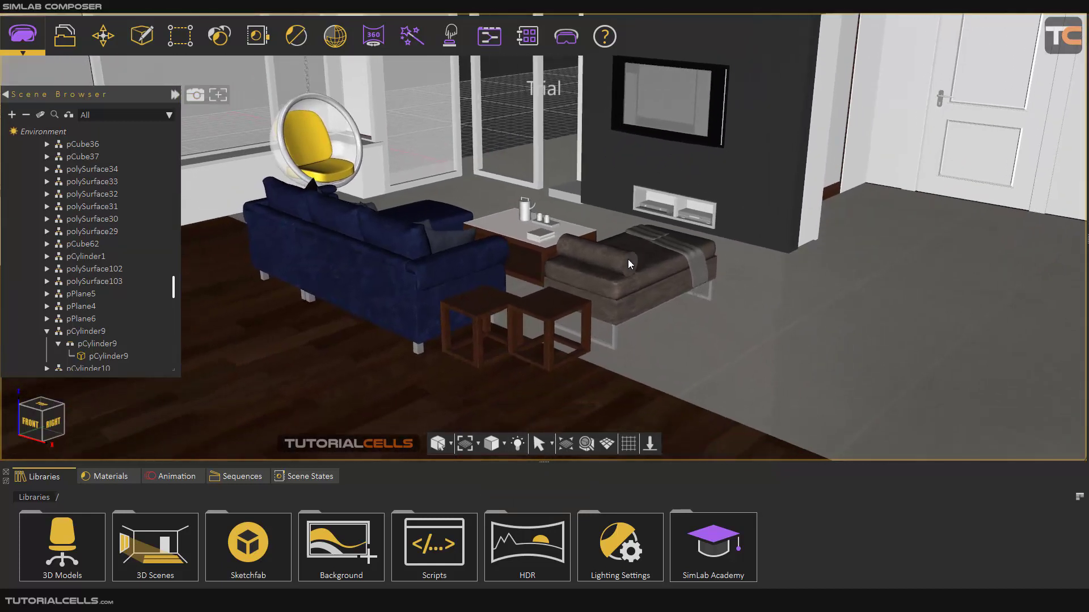
Turn on Real-Time rendering and adjust the view of the rendered seating area
left_click(503, 443)
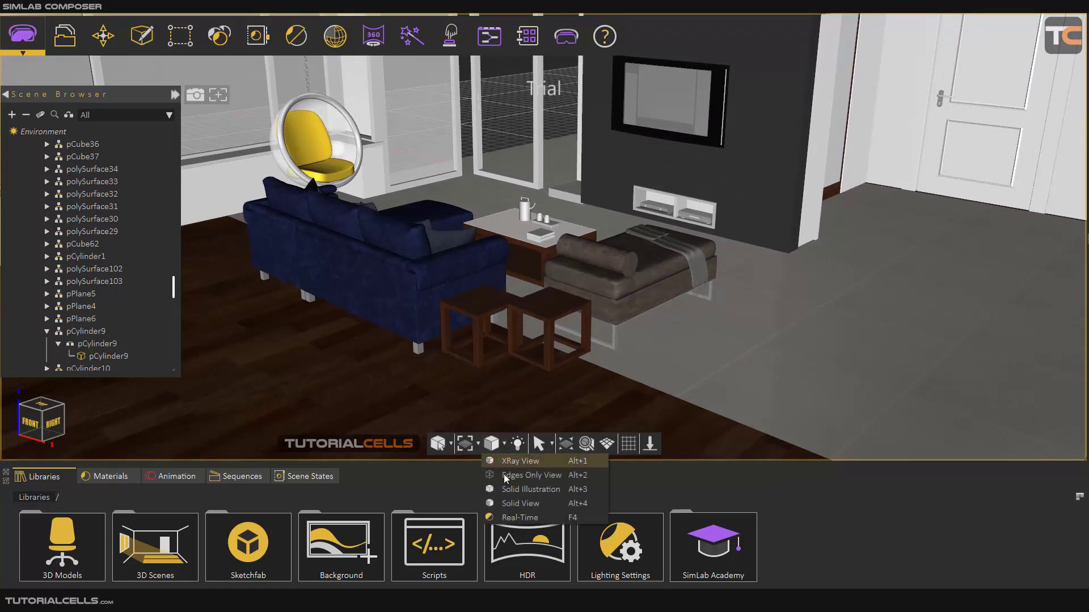
left_click(516, 519)
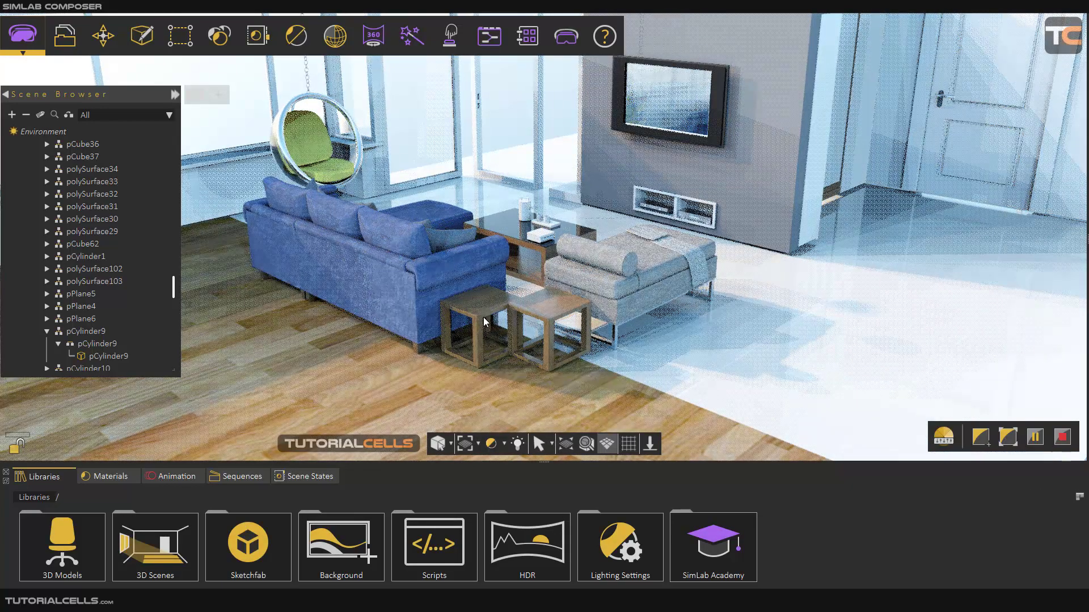
middle_click_drag(484, 322, 579, 328)
scroll(579, 329, "up", 1)
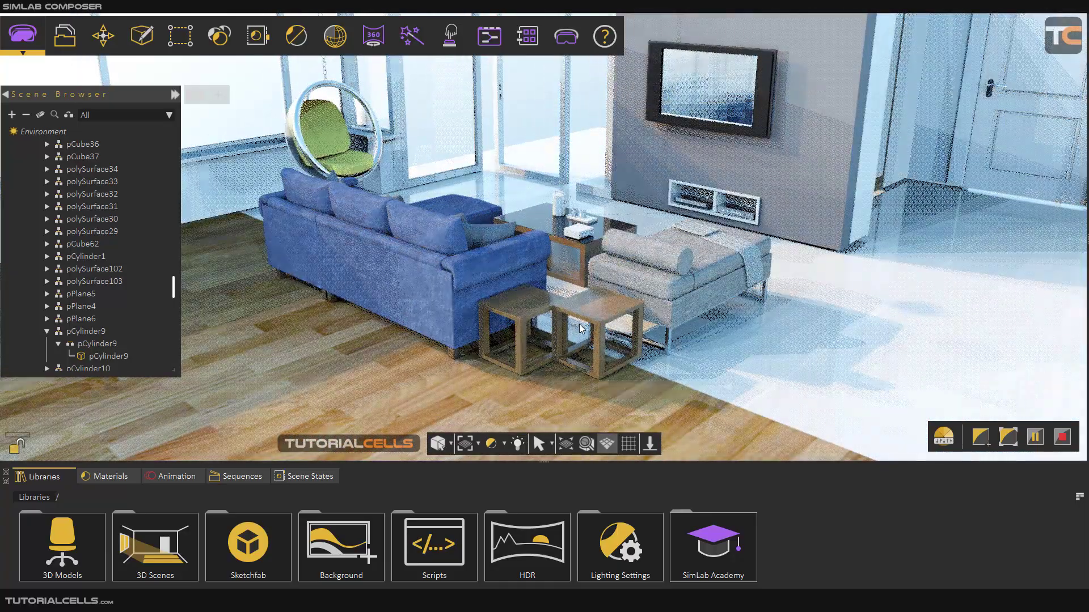
Examine the Real-Time rendered daybed up close, and look over the sofa and side tables from farther back
left_click_drag(582, 297, 669, 363)
scroll(680, 386, "up", 3)
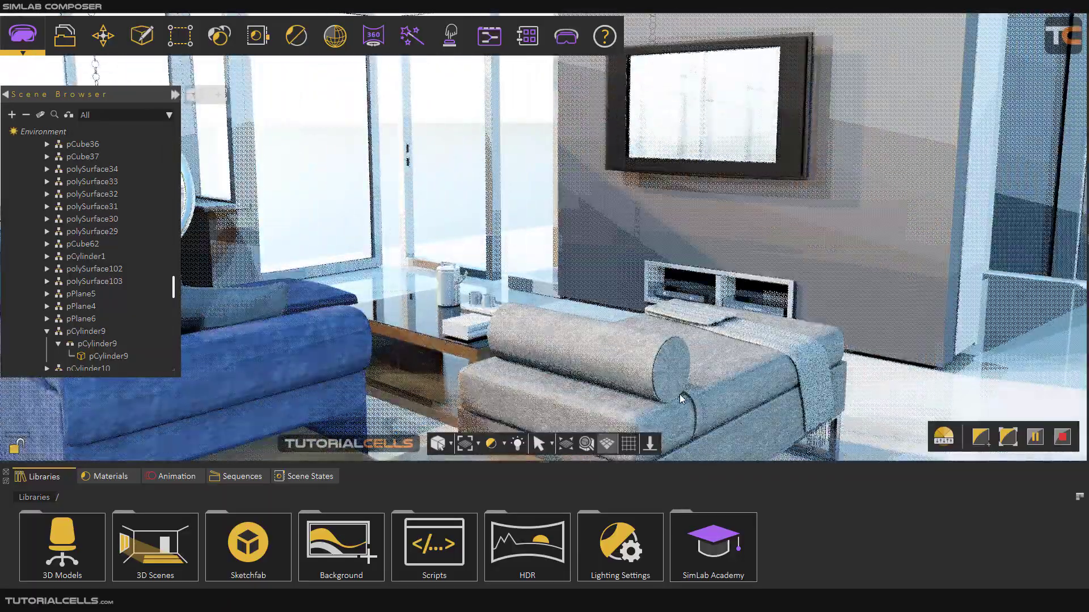
scroll(418, 287, "down", 3)
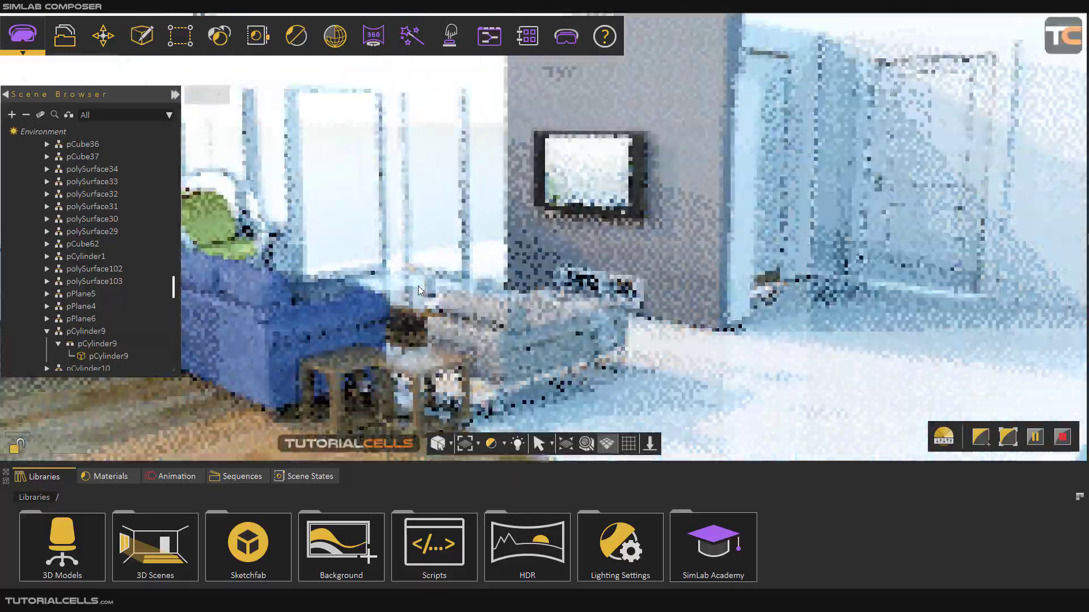
left_click_drag(419, 287, 417, 315)
middle_click_drag(417, 315, 571, 250)
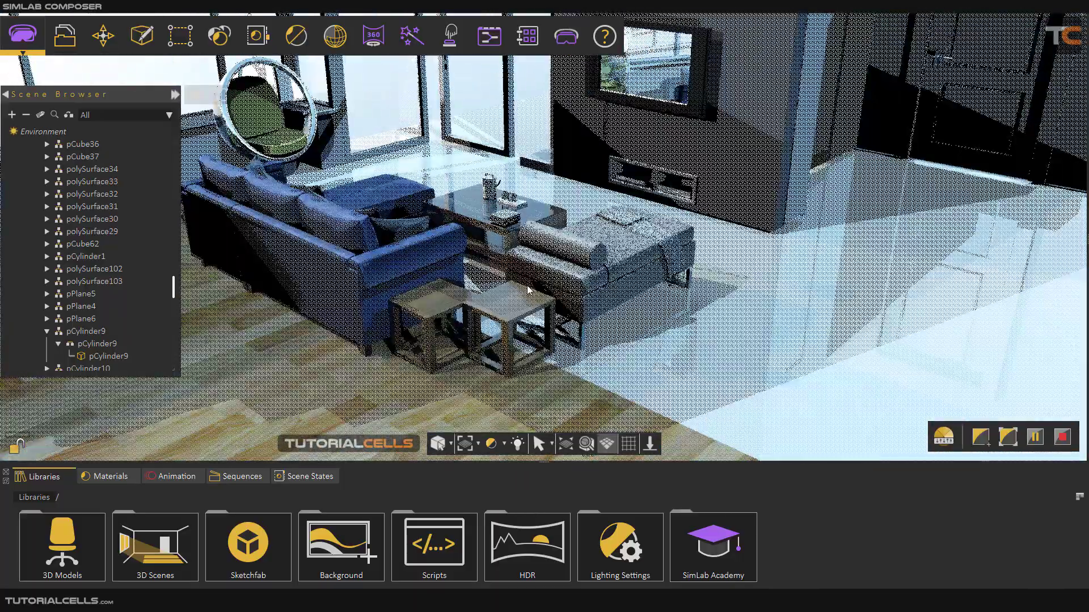
left_click_drag(528, 290, 564, 286)
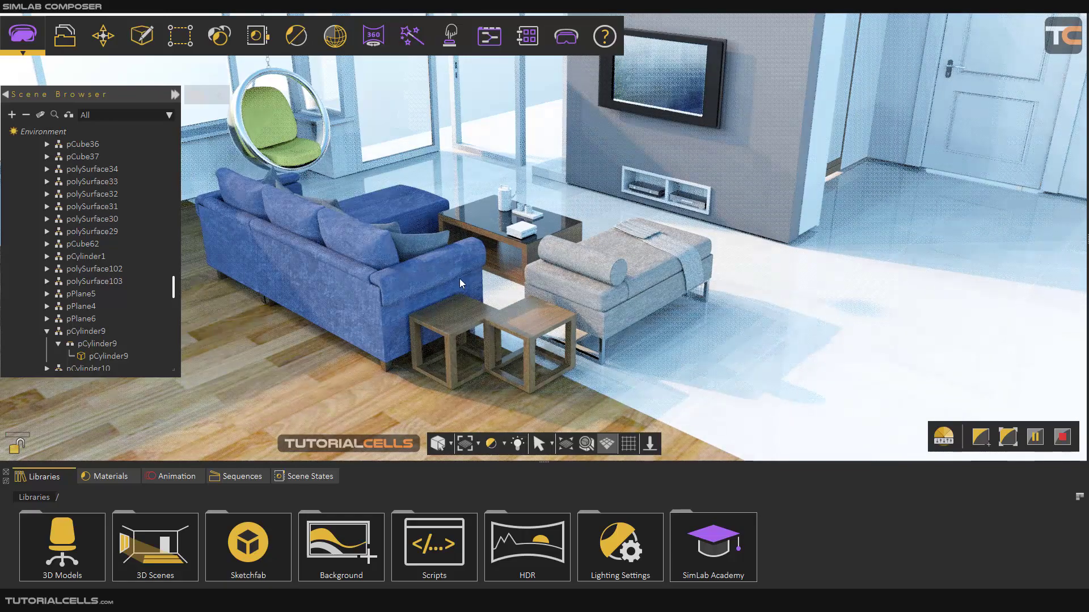
scroll(494, 286, "down", 3)
middle_click_drag(495, 286, 541, 290)
Stop Real-Time rendering and frame the seating area and TV wall in the normal shaded viewport
key("Escape")
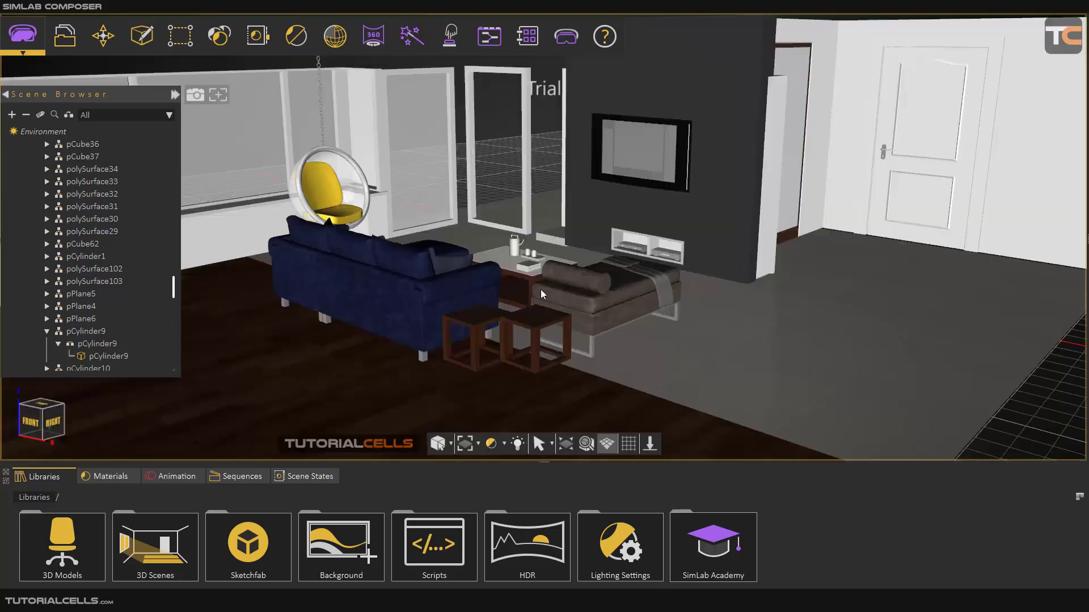
left_click_drag(547, 280, 632, 295)
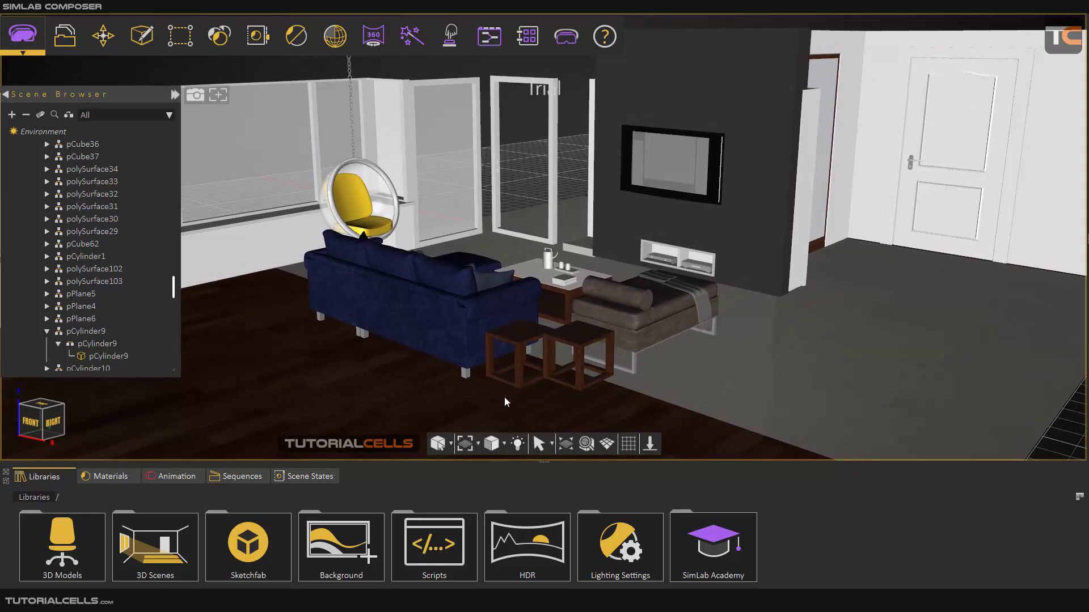
left_click(505, 445)
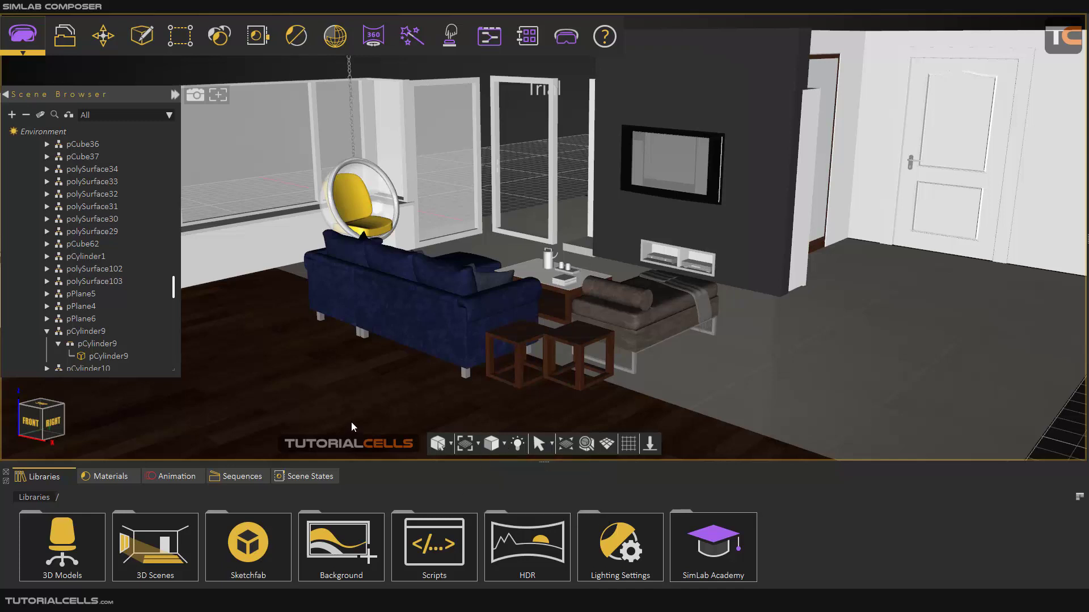